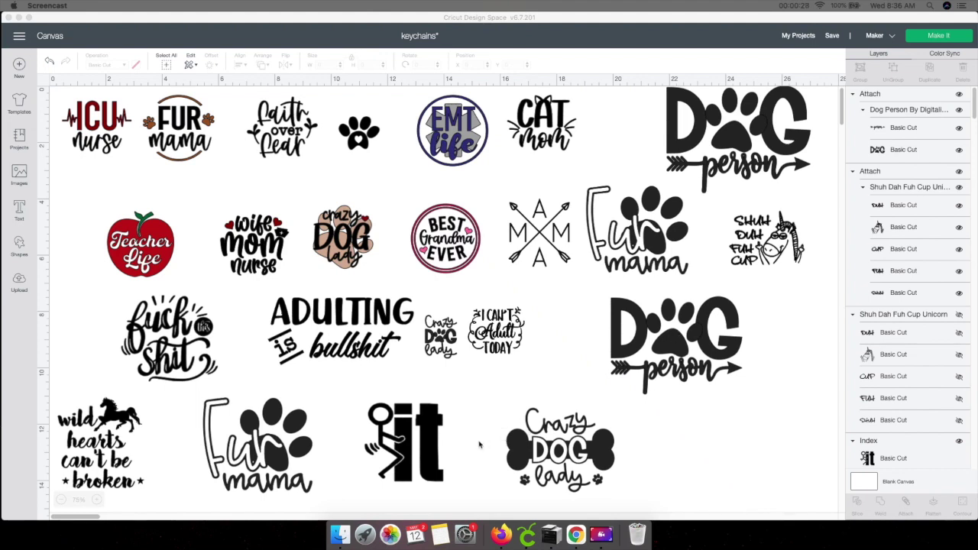
- Ungroup the lower Fur Mama design so that its two layers can be edited separately
click(437, 457)
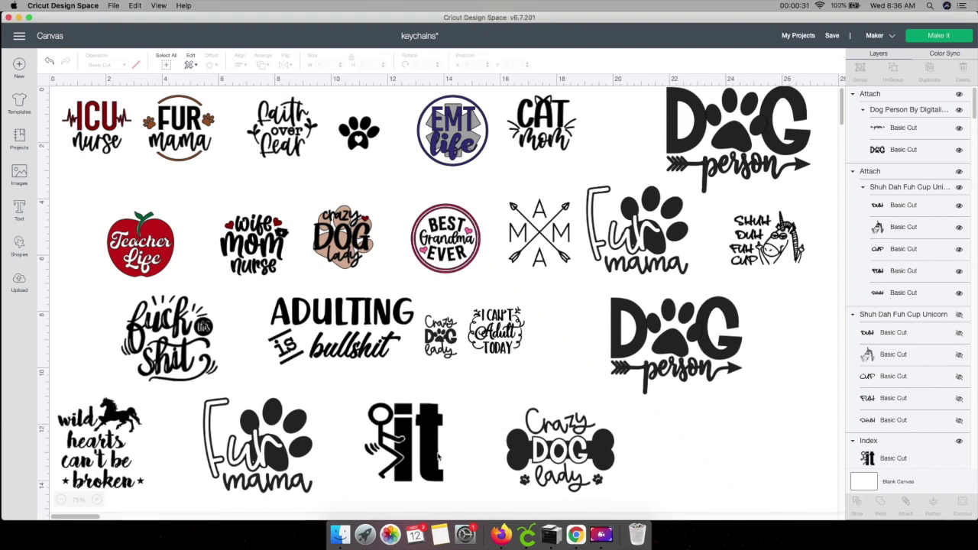
click(437, 453)
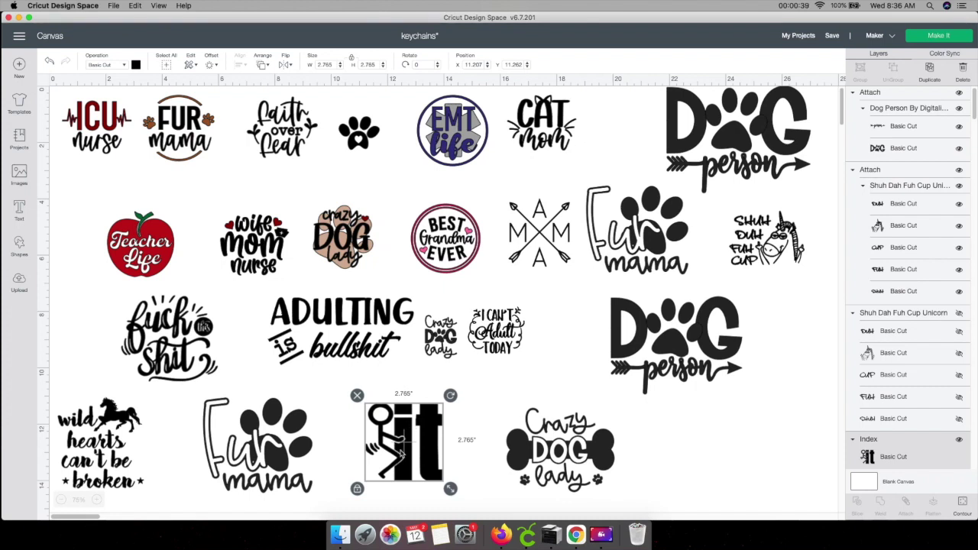
click(286, 462)
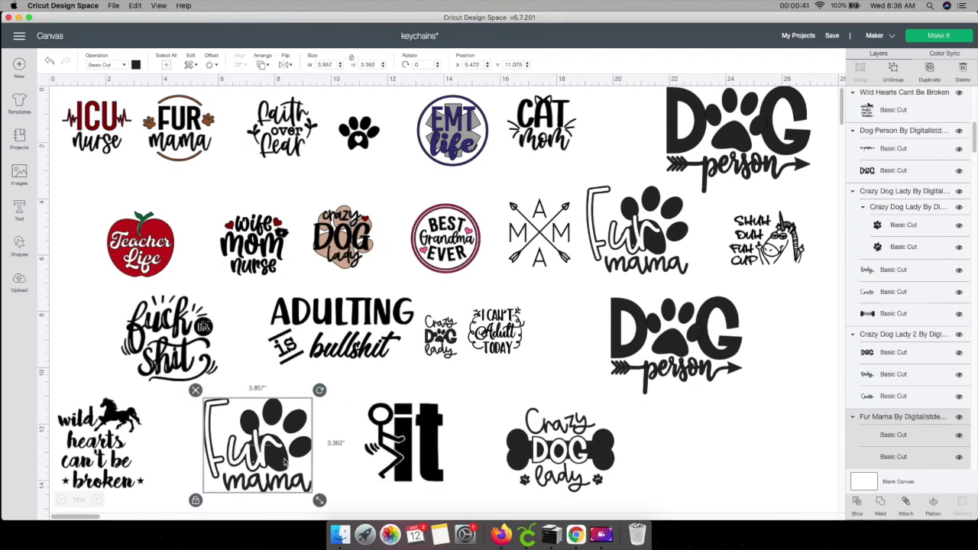
drag(287, 463, 292, 458)
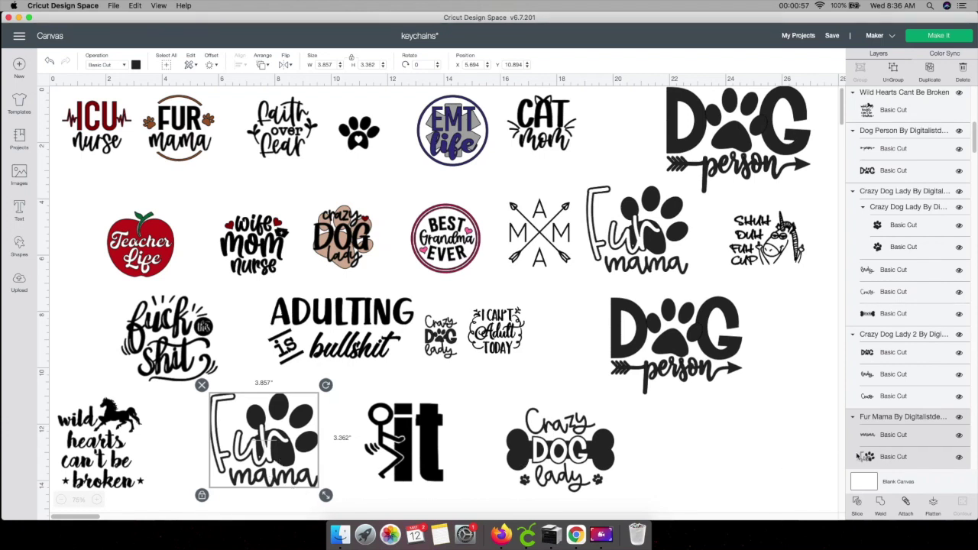
click(898, 457)
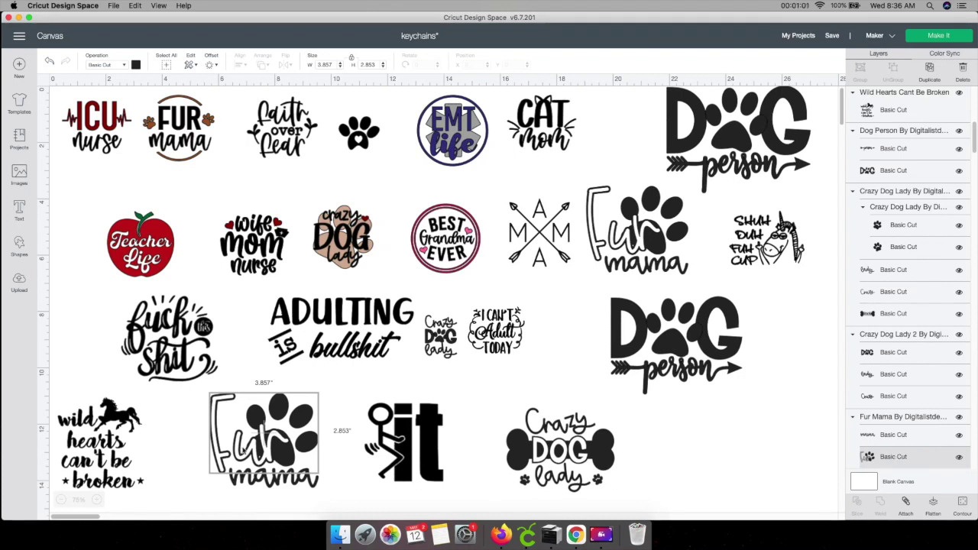
click(201, 469)
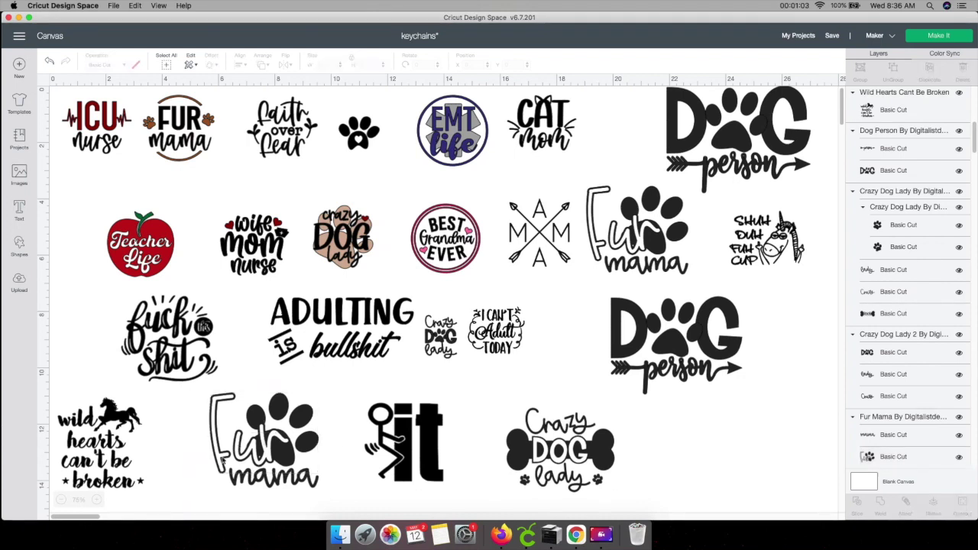
click(287, 457)
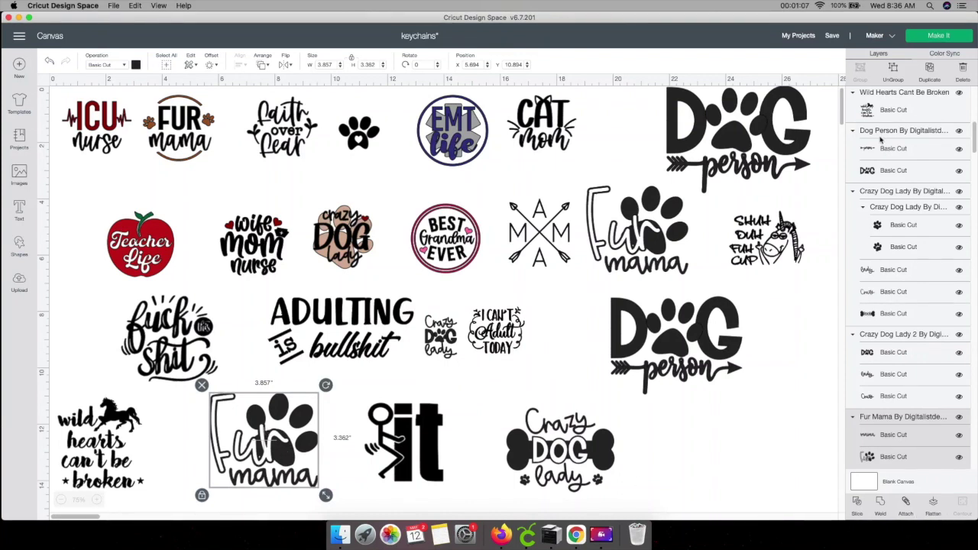
click(896, 74)
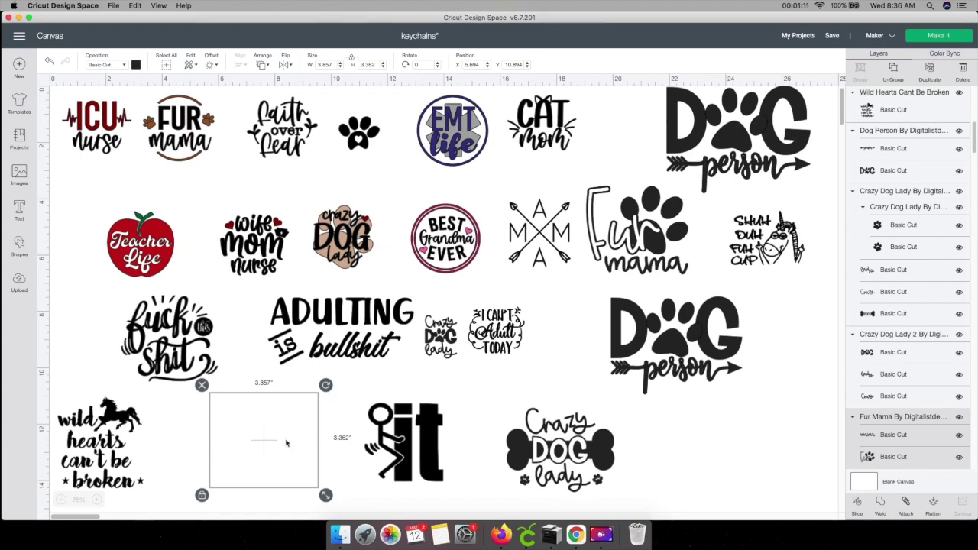
- Separate the Fur and paw print part slightly from the word mama and recolor it brown
click(250, 451)
drag(250, 451, 251, 449)
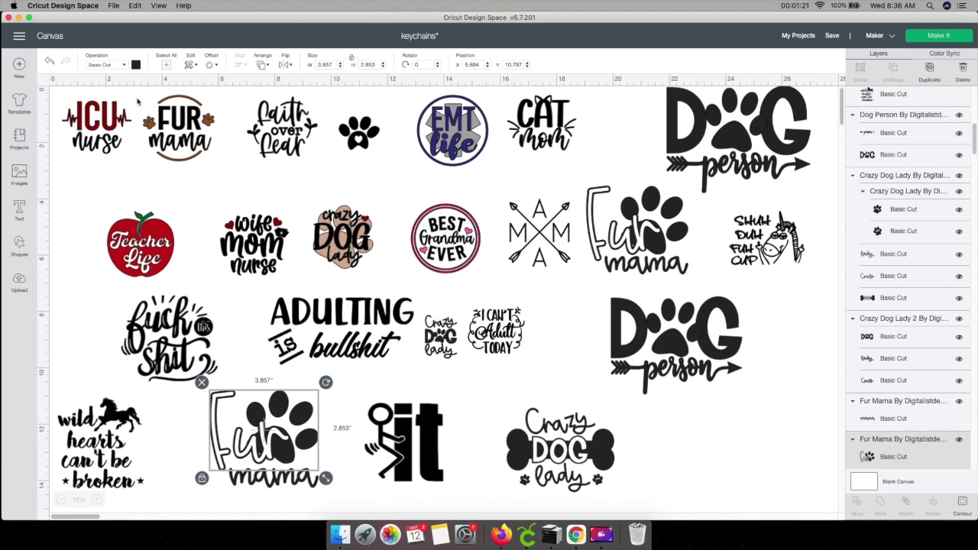
click(136, 65)
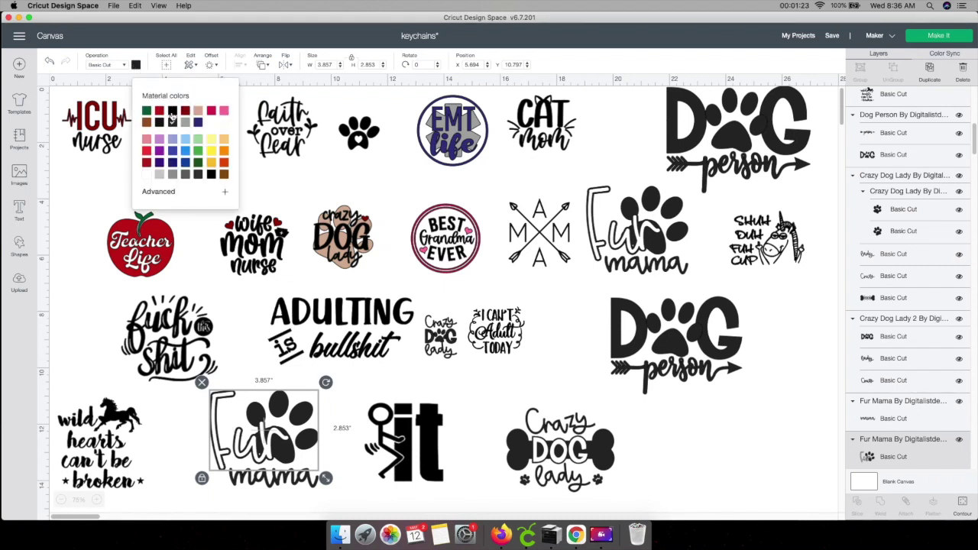
click(224, 176)
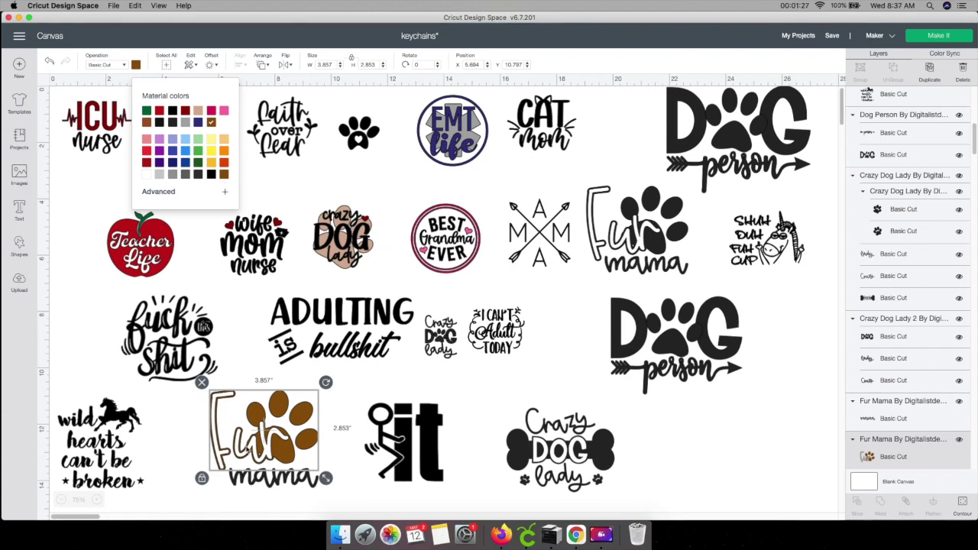
- Recolor the word mama white and select it together with the brown Fur and paw print part
click(291, 486)
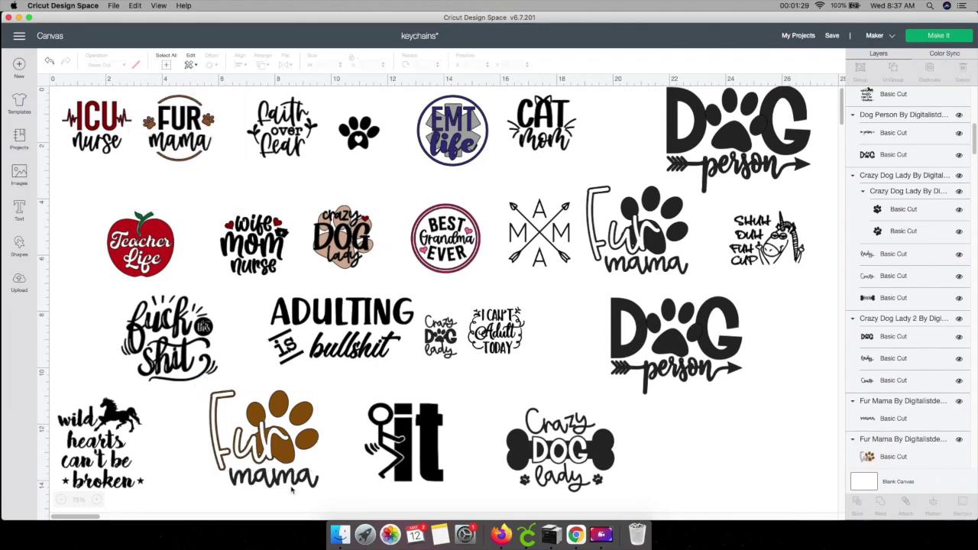
click(291, 489)
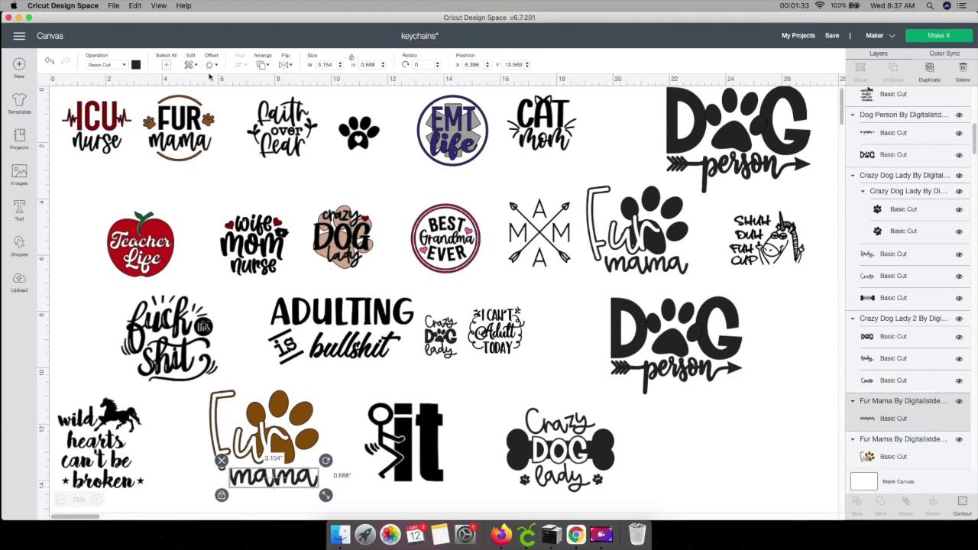
click(136, 65)
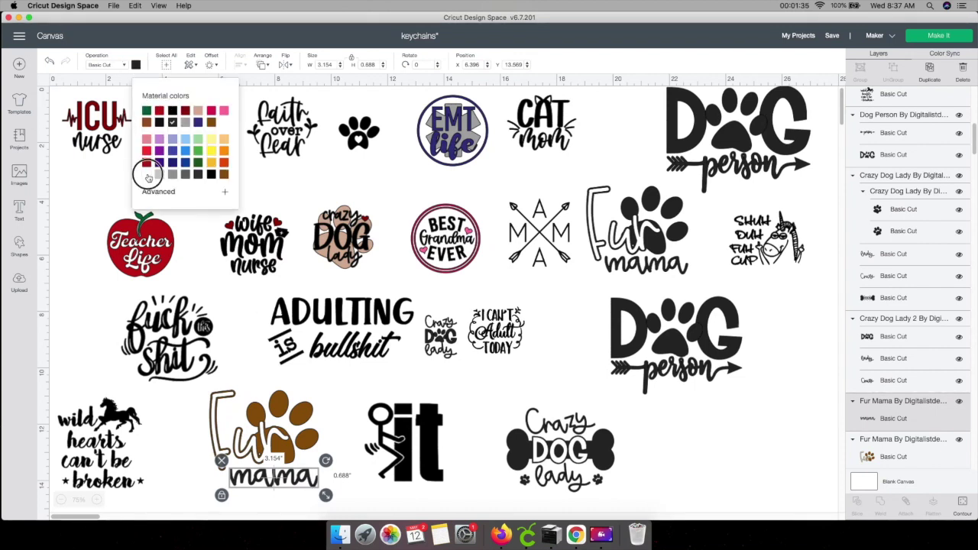
click(148, 176)
click(279, 430)
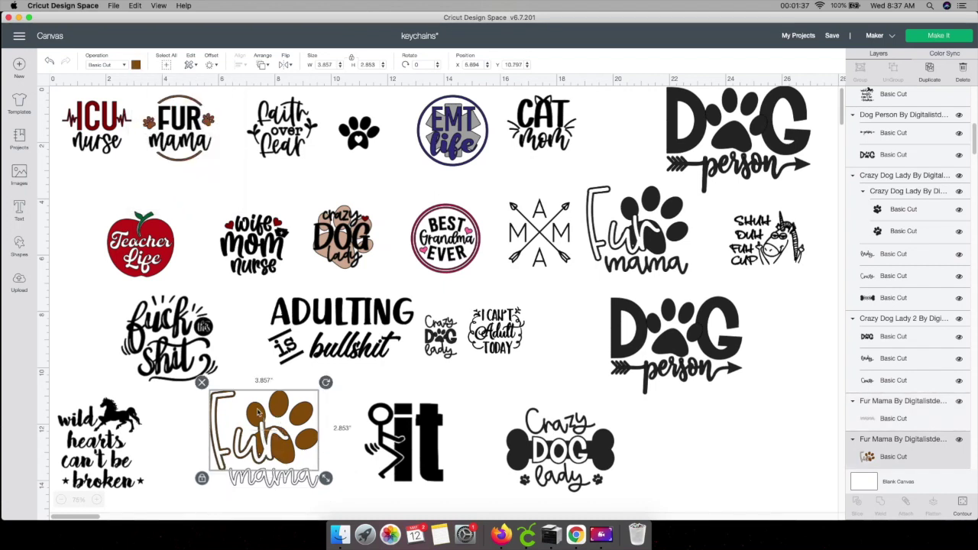
click(289, 480)
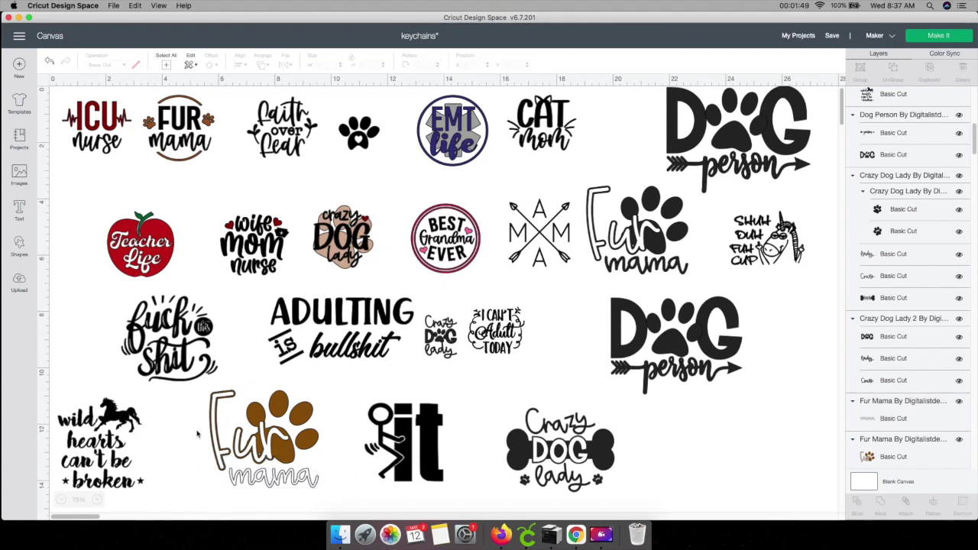
shift+click(254, 440)
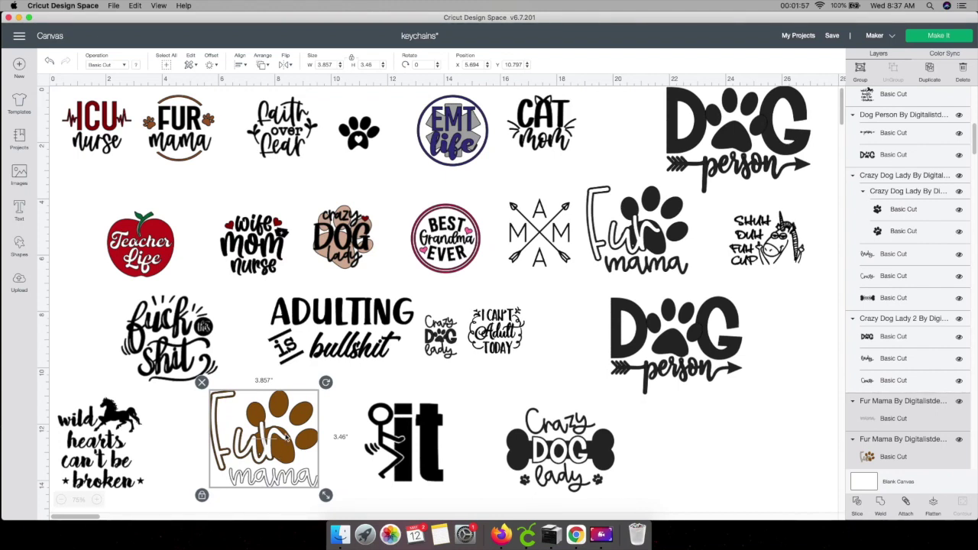
- Insert a circle in the empty space beneath the lower Dog Person design and set its size to 2 × 2 inches
click(10, 245)
click(98, 177)
drag(126, 142, 728, 422)
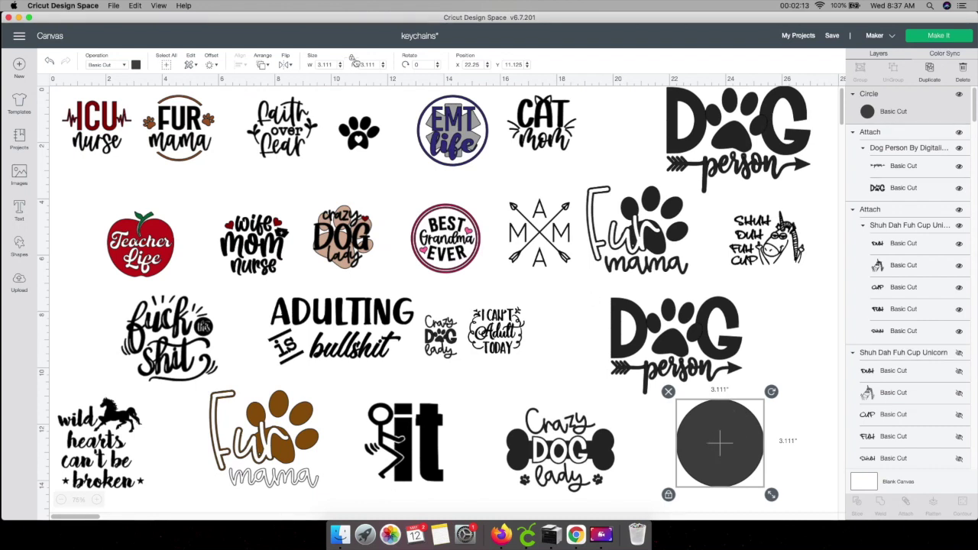
click(325, 64)
text(2)
key(Tab)
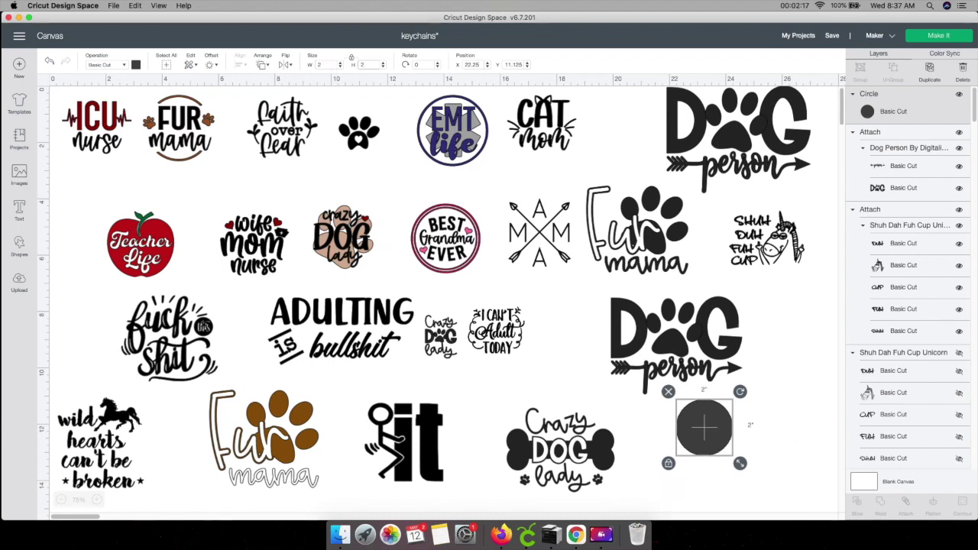
drag(719, 434, 700, 438)
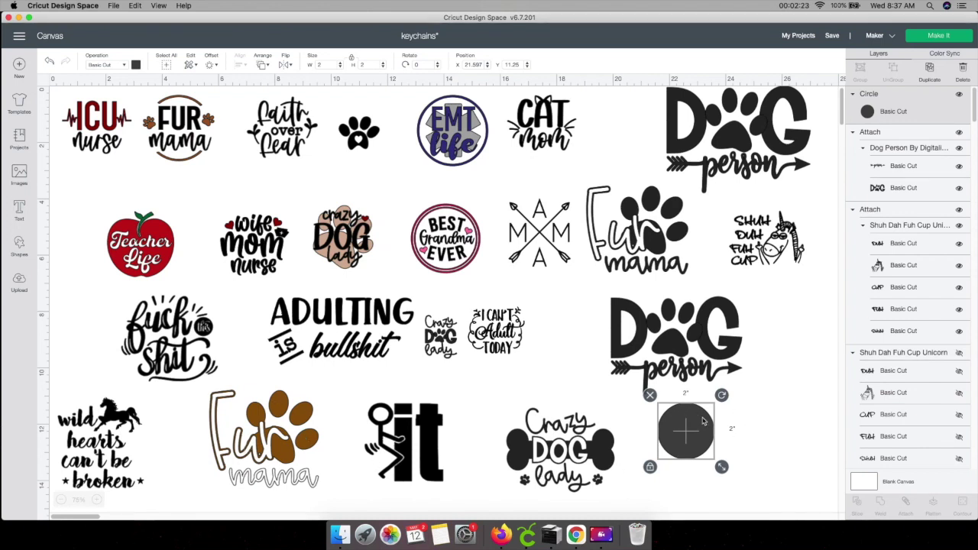
- Shift the lower Dog Person design aside and shrink both recolored Fur Mama parts to about 1.62 × 1.45 inches beside the circle
drag(238, 417, 760, 416)
drag(844, 491, 677, 363)
click(730, 389)
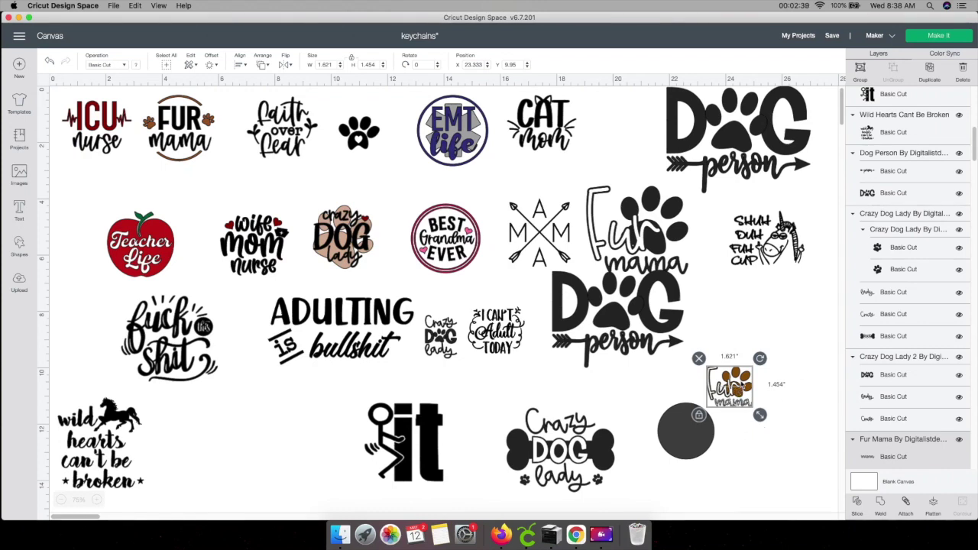
- Place the small Fur Mama design on the circle and bring it to the front
drag(736, 389, 692, 433)
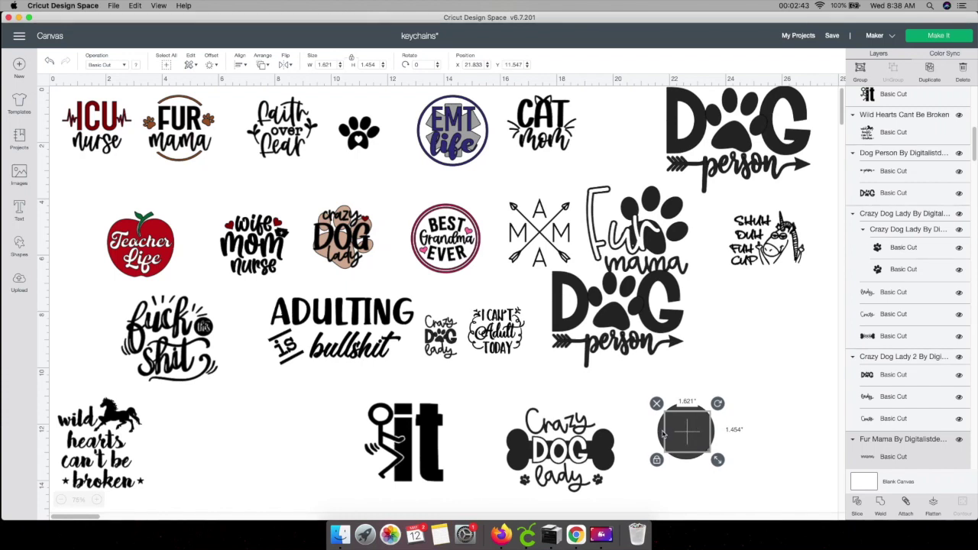
click(243, 65)
click(263, 66)
click(290, 119)
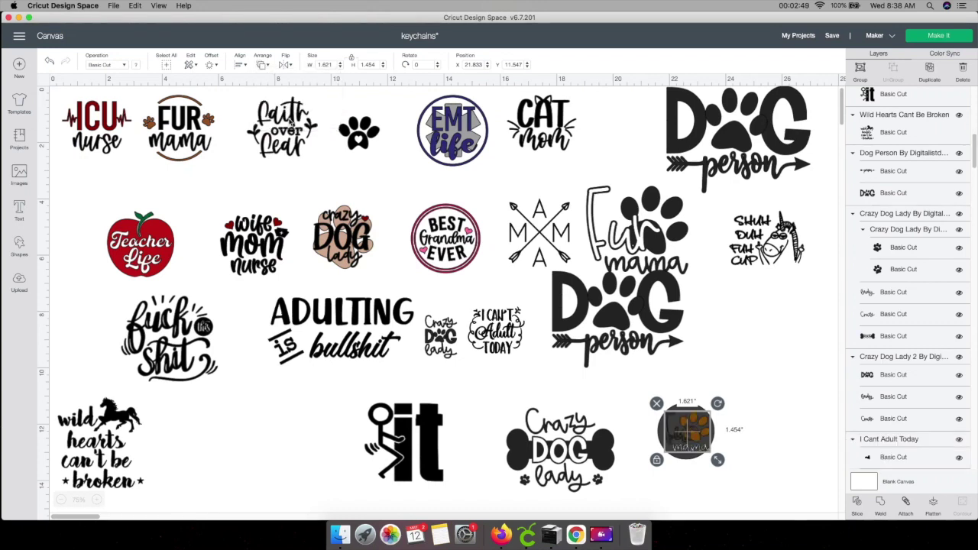
- Select both Fur Mama parts on the circle, shrink them to about 1.37 × 1.23 inches and center them within it
click(96, 500)
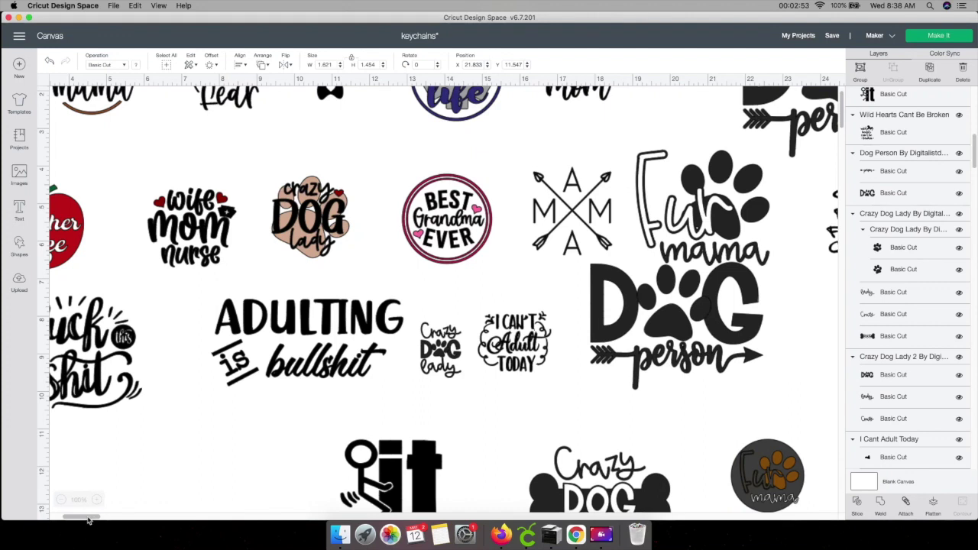
scroll(92, 512, right, 10)
scroll(500, 464, down, 1)
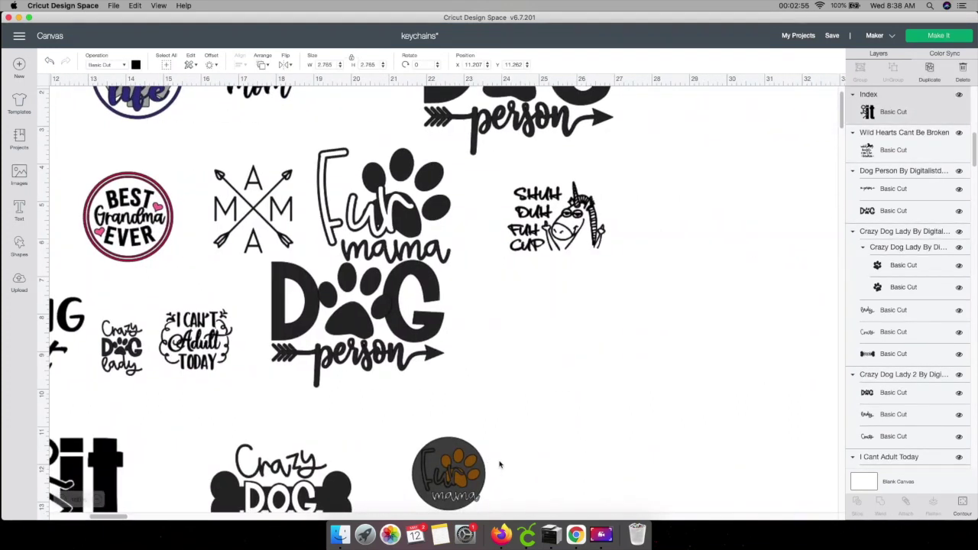
scroll(501, 464, down, 3)
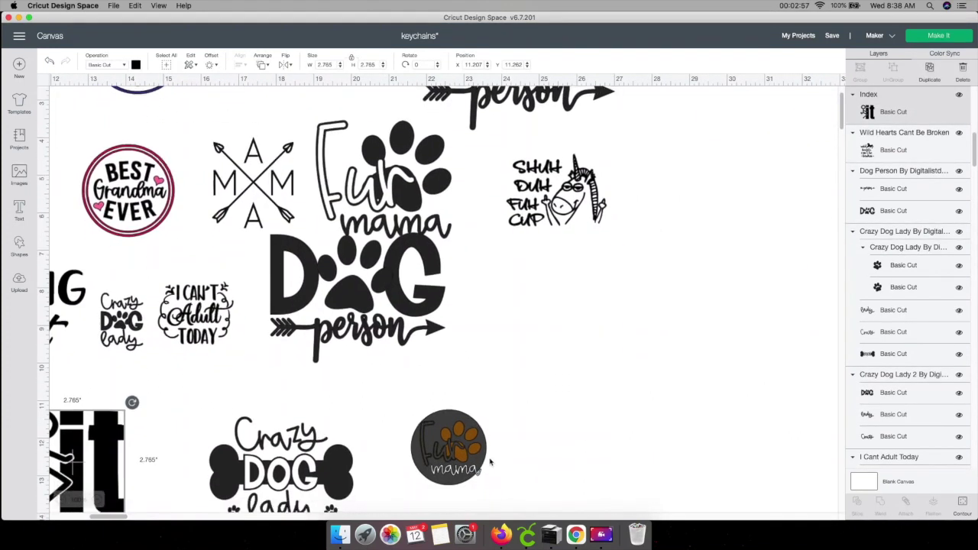
click(463, 459)
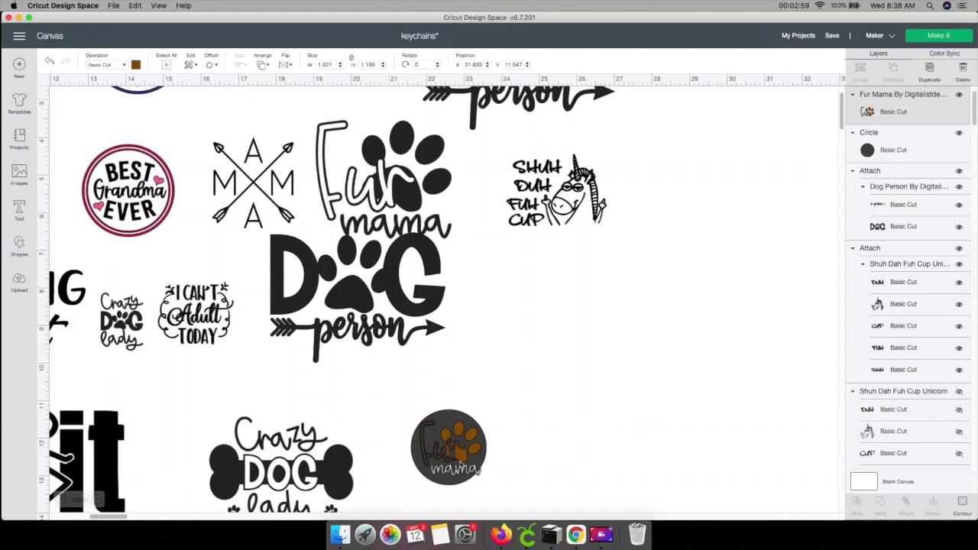
click(451, 437)
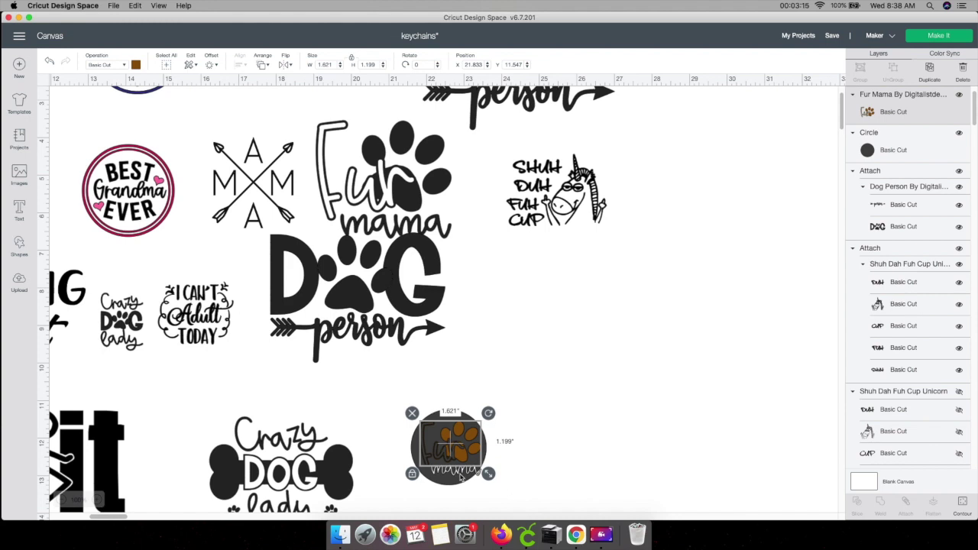
key(super+v)
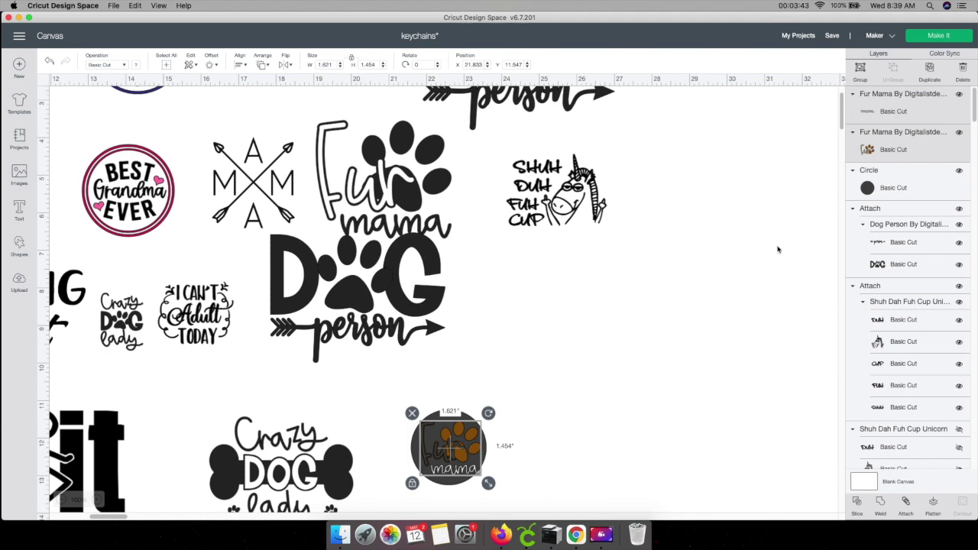
click(484, 484)
click(457, 453)
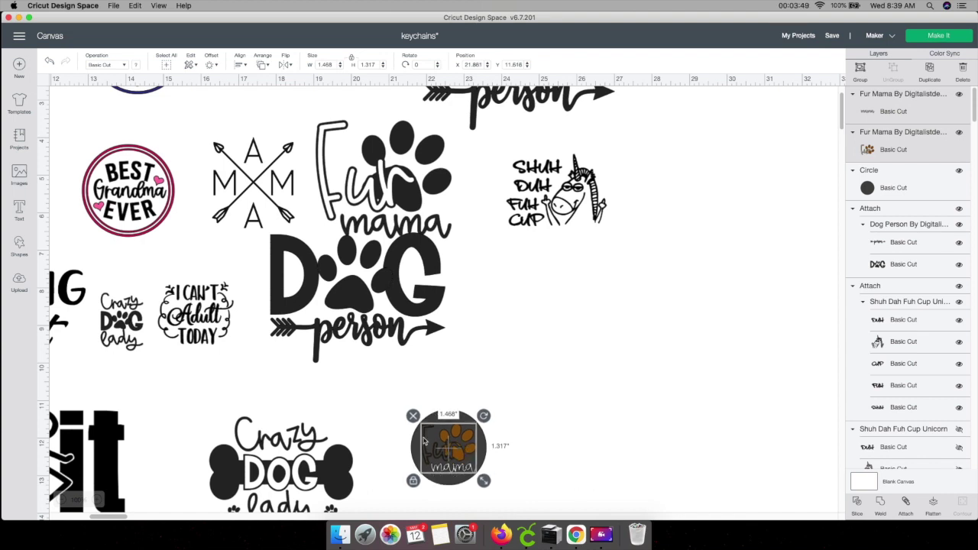
click(480, 484)
click(480, 485)
click(463, 459)
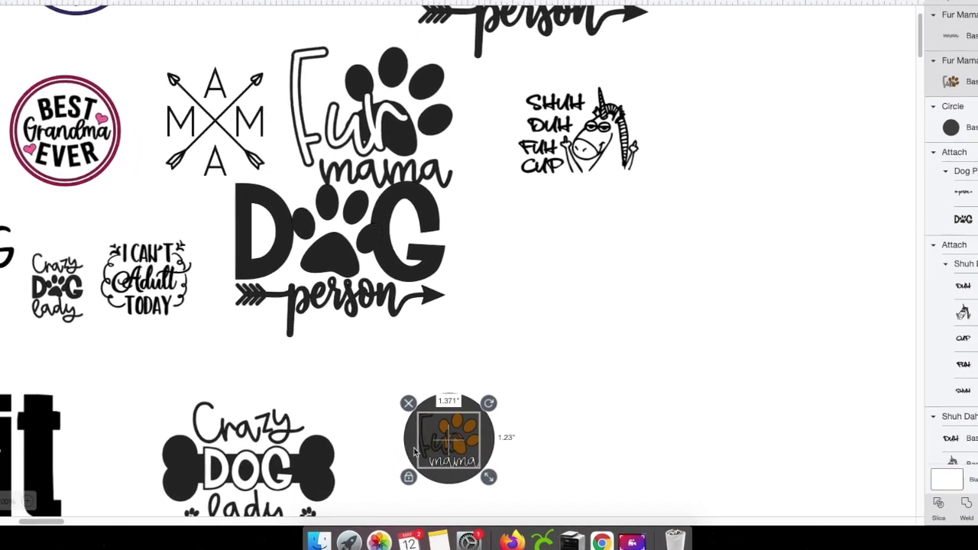
- Take the Fur Mama design off the circle to open canvas and place the circle beneath the unicorn design
click(578, 413)
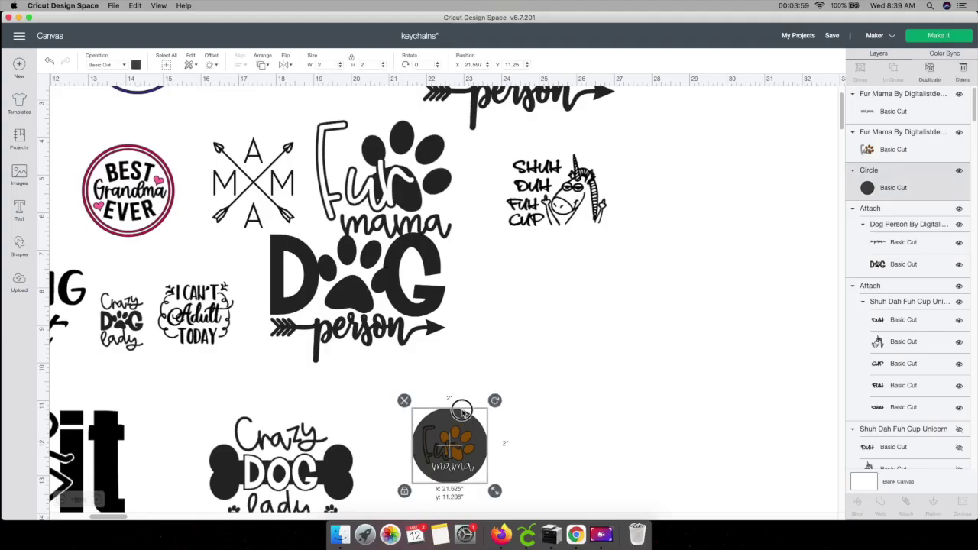
drag(474, 334, 902, 84)
drag(332, 344, 493, 486)
drag(431, 419, 783, 433)
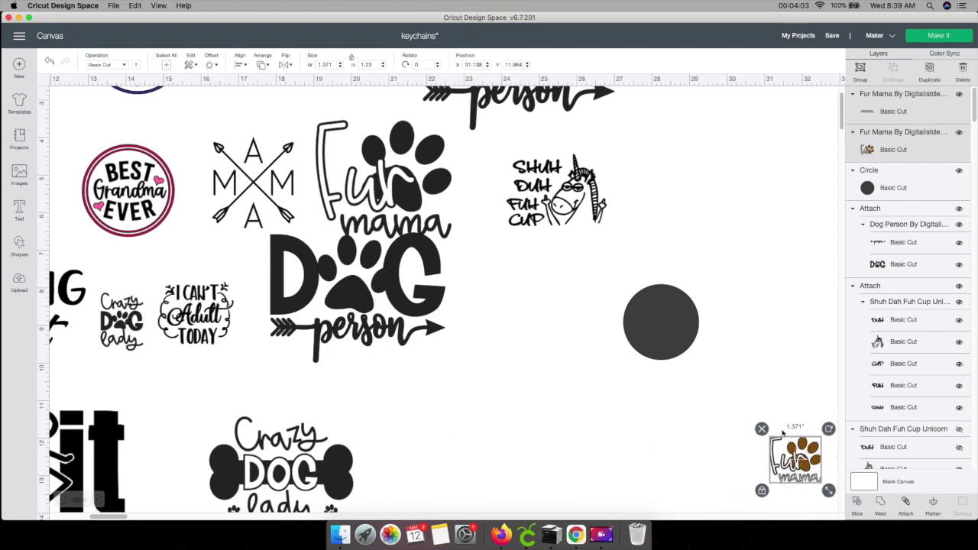
drag(653, 332, 537, 386)
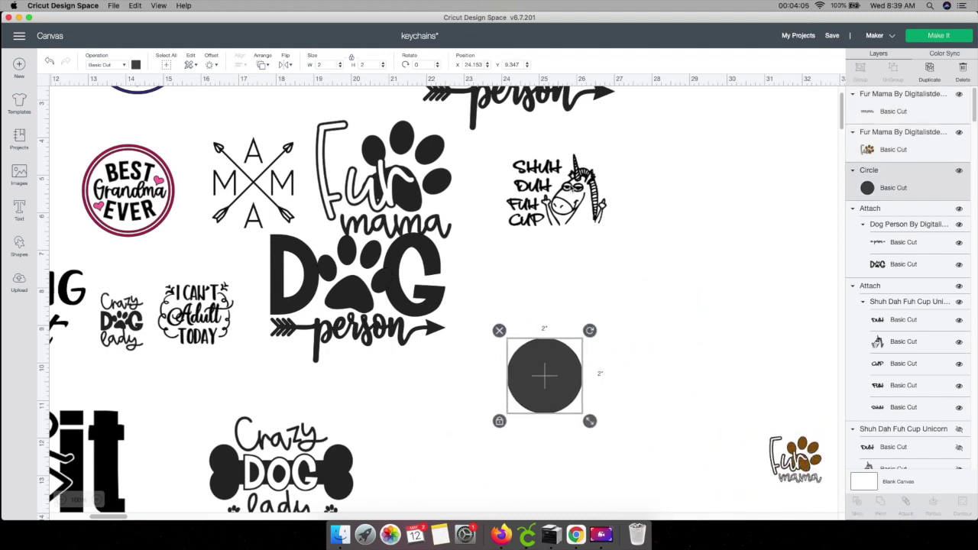
- Shrink the attached unicorn design to about 1.49 × 1.07 inches and place it on the circle
click(570, 192)
drag(569, 197, 572, 257)
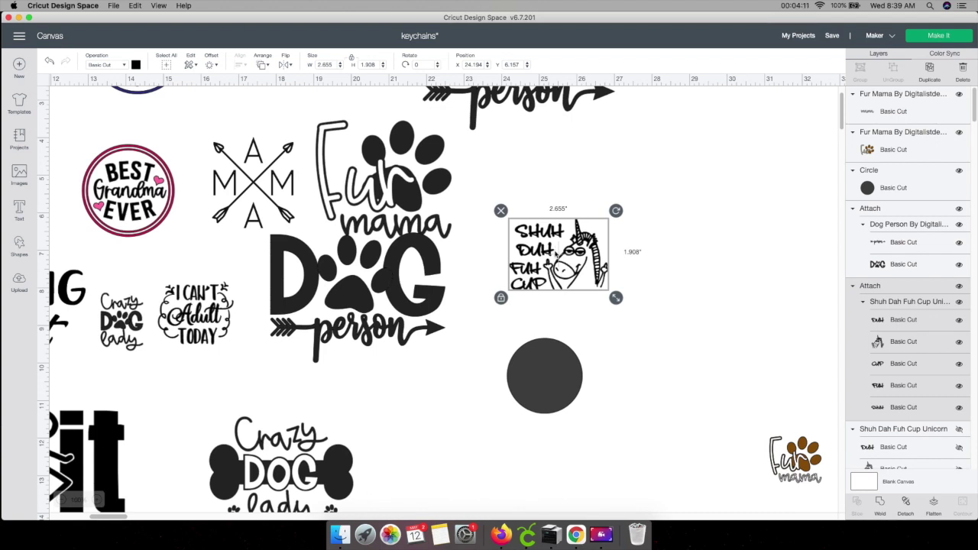
drag(616, 297, 572, 267)
drag(537, 238, 544, 376)
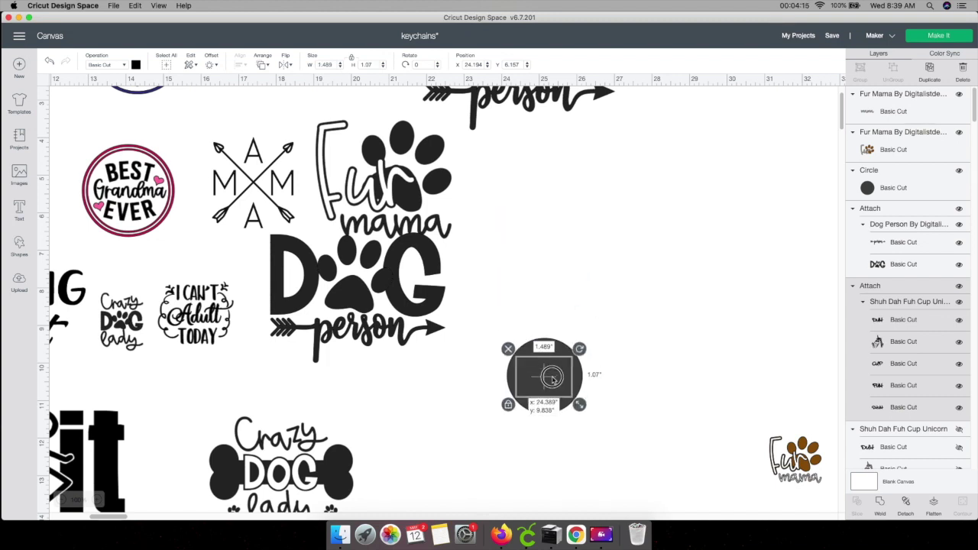
- Bring the unicorn design to the front and enlarge it to about 1.64 × 1.18 inches within the circle
click(262, 62)
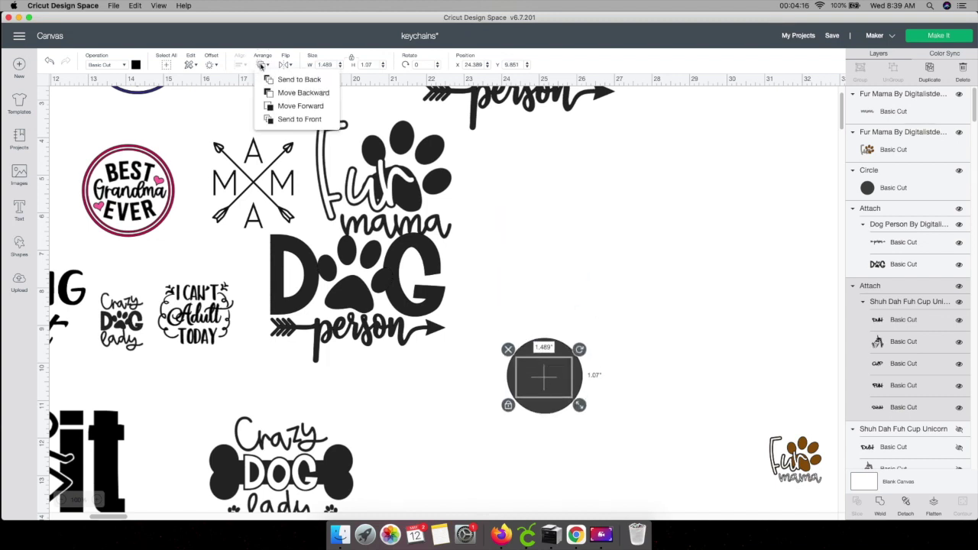
click(294, 122)
click(578, 415)
click(562, 394)
drag(579, 400, 609, 406)
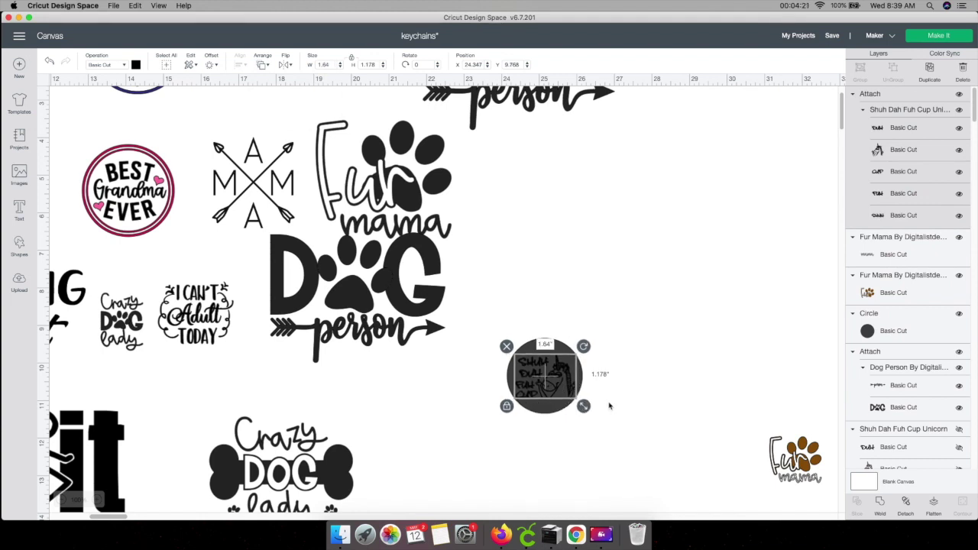
click(560, 456)
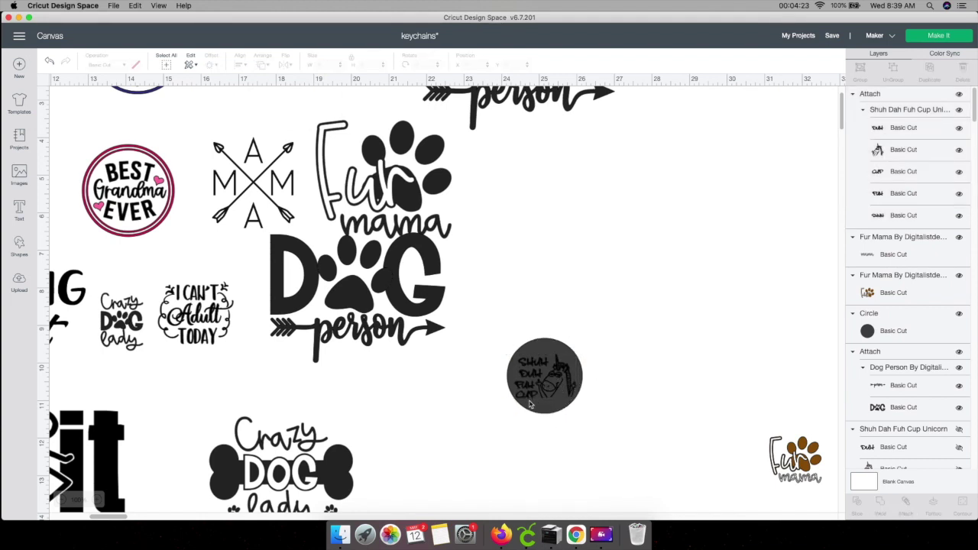
- Take the unicorn design off the circle, recolor it dark blue and park it above the small Fur Mama design
drag(533, 405, 770, 382)
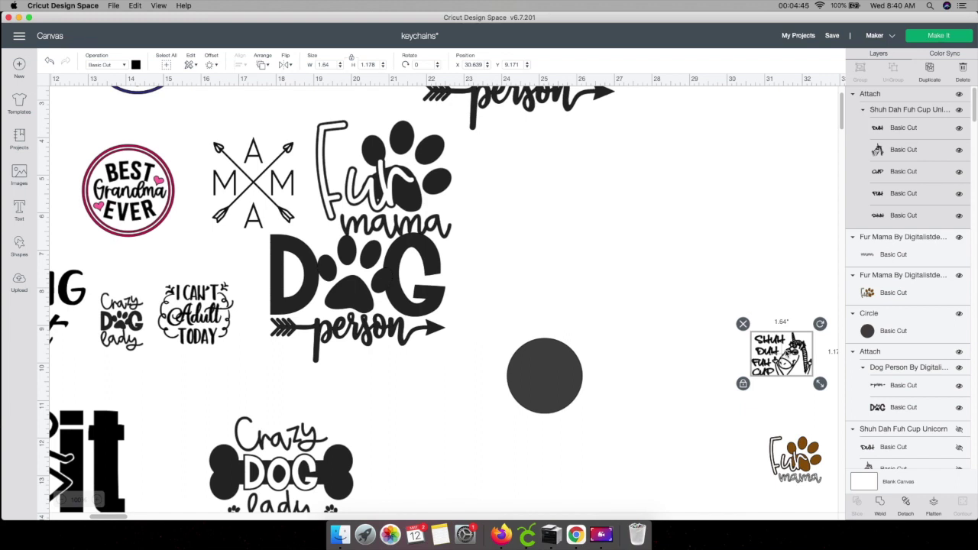
drag(784, 359, 673, 263)
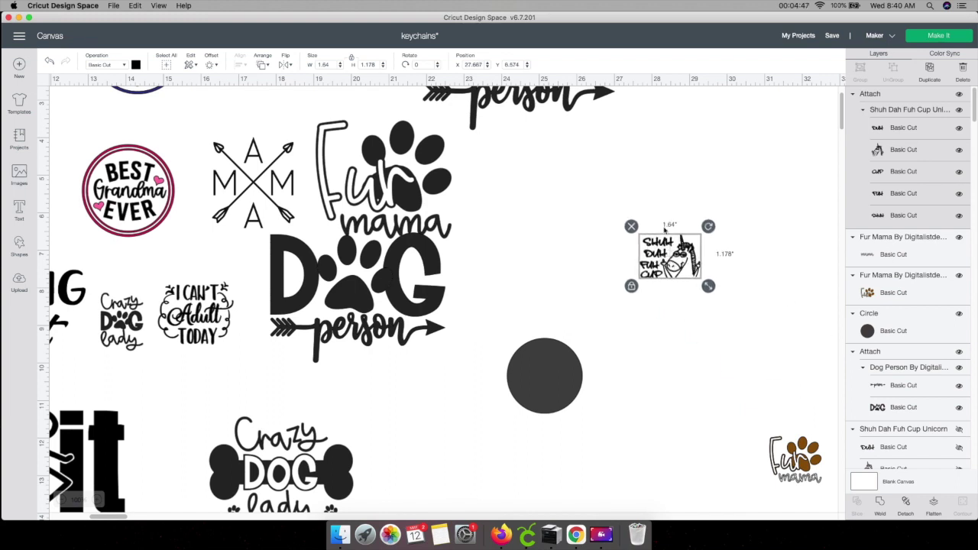
click(137, 66)
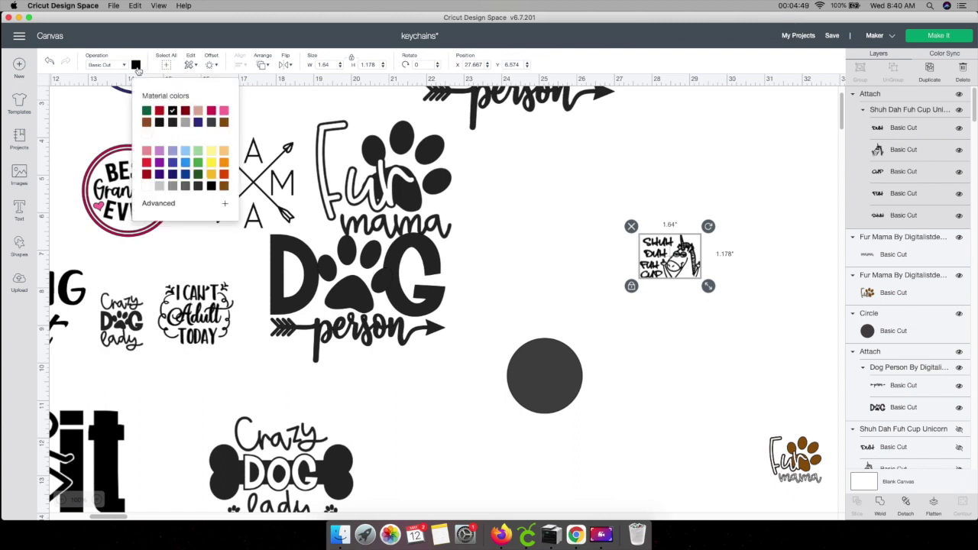
click(171, 175)
drag(667, 261, 795, 398)
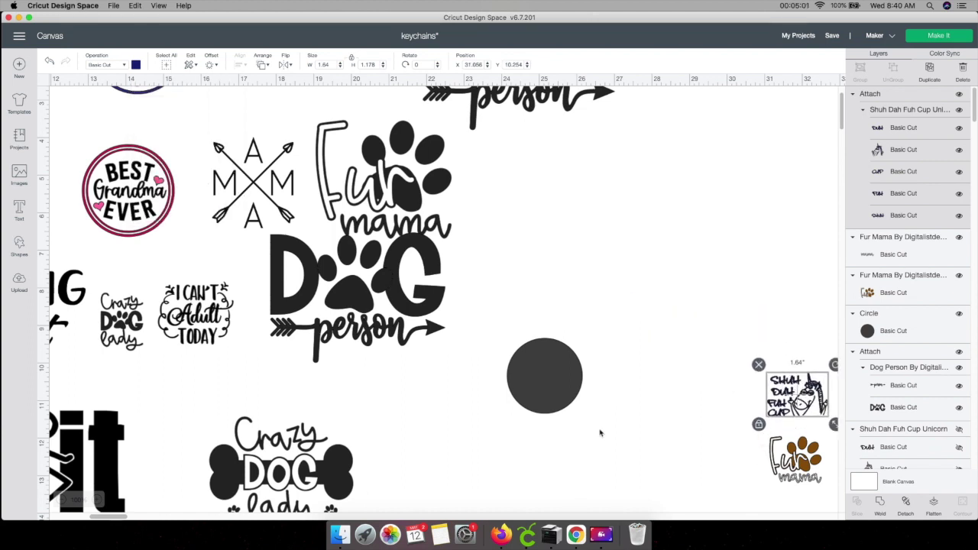
- Move the attached large Dog Person design to the open canvas just above the circle
click(432, 329)
drag(356, 297, 611, 227)
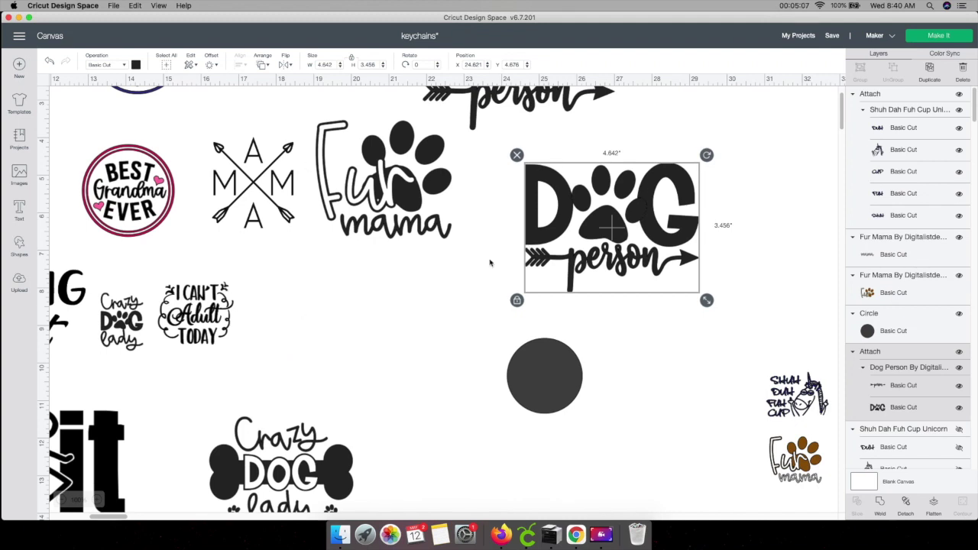
click(60, 500)
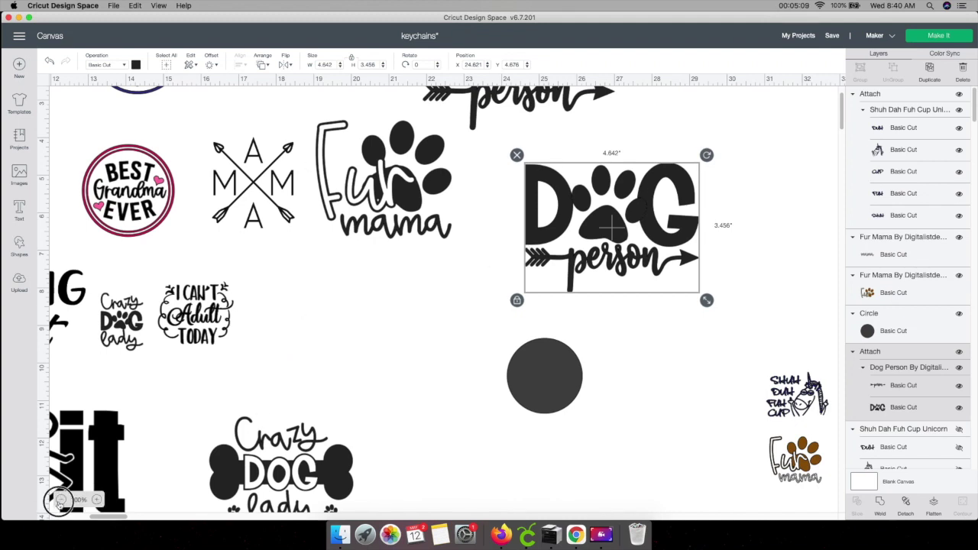
click(59, 501)
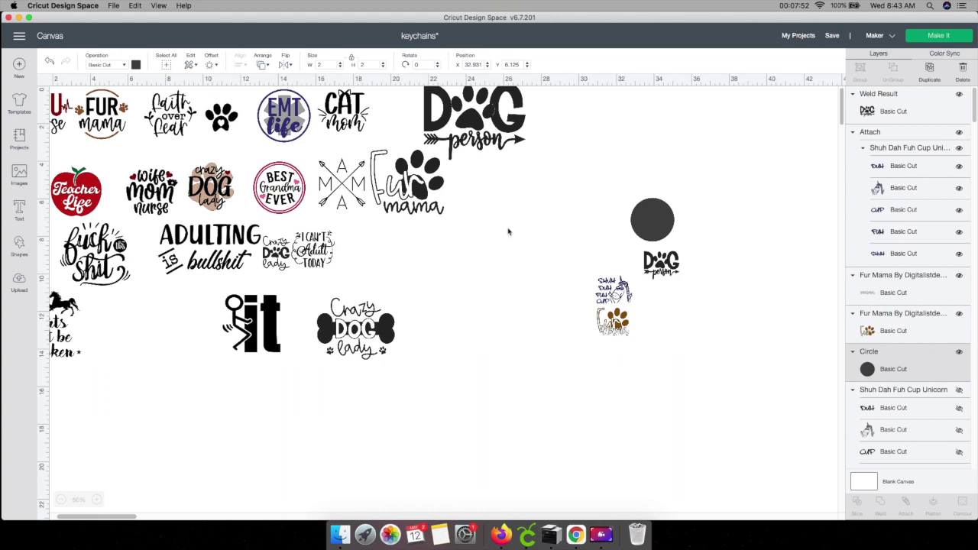
- Move the 2-inch circle to the open space between the Wild Hearts and stick-figure "it" designs
drag(495, 237, 450, 283)
drag(652, 220, 164, 381)
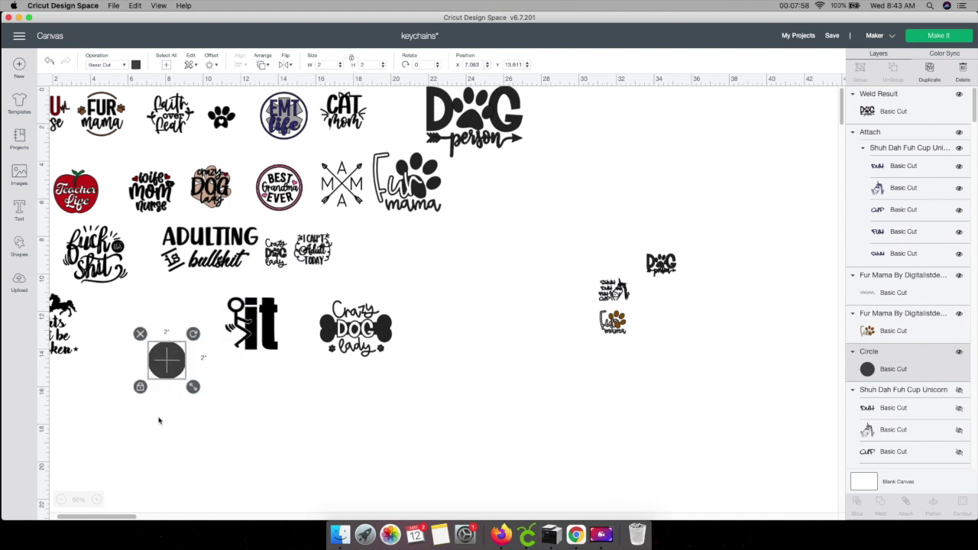
drag(105, 518, 66, 517)
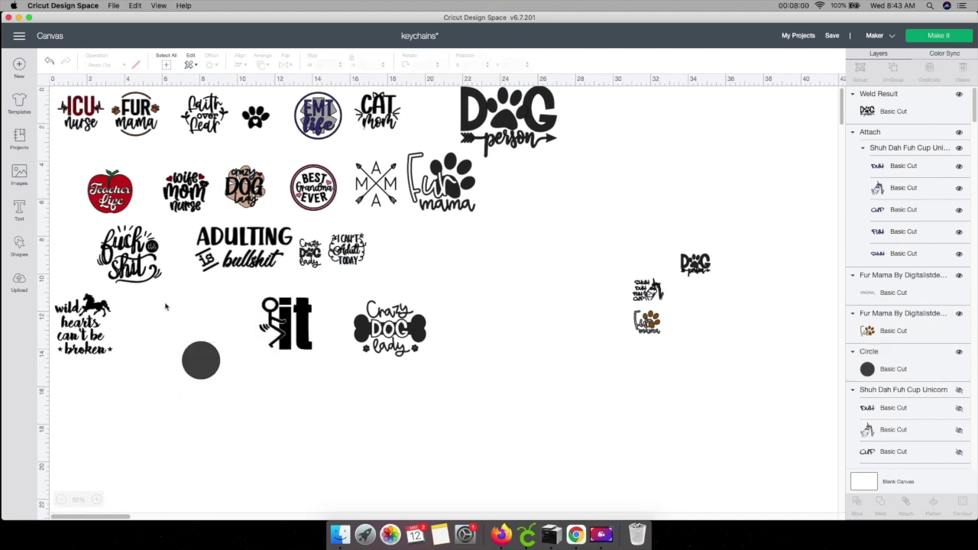
- Move the ICU Nurse design to the empty canvas below the other designs and ungroup it
click(81, 117)
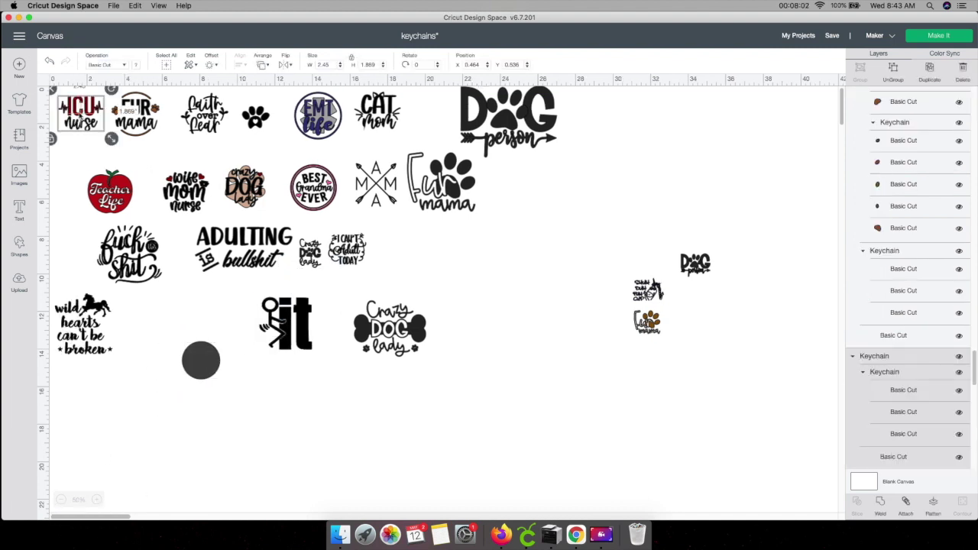
drag(80, 116, 291, 424)
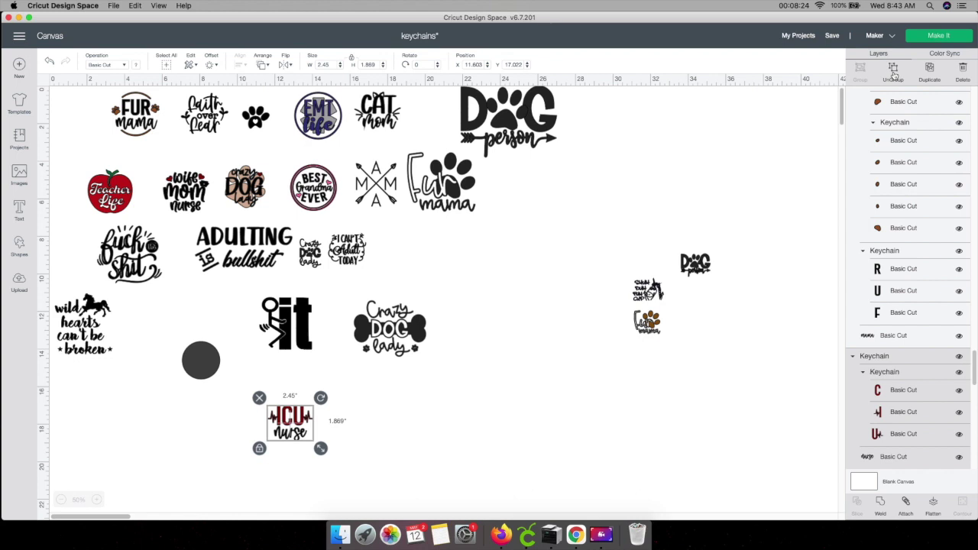
click(328, 460)
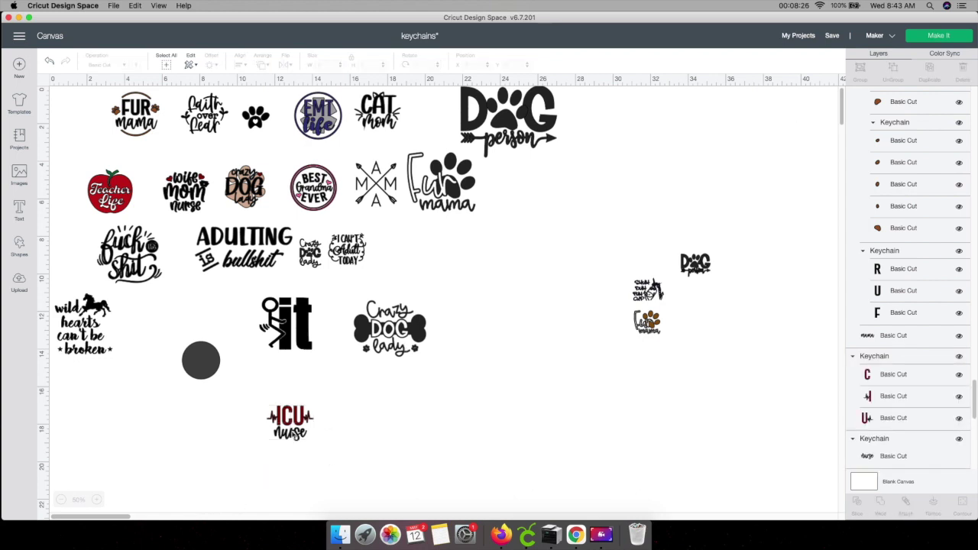
- Enlarge both ICU Nurse parts together to about 12.5 × 9.5 inches and shift them toward the middle of the canvas
drag(258, 389, 509, 507)
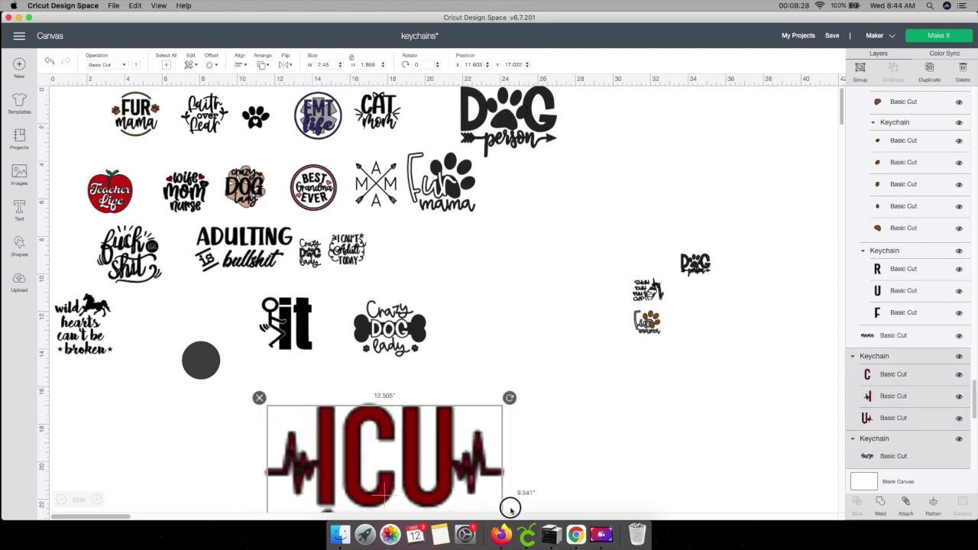
drag(433, 477, 594, 428)
click(743, 430)
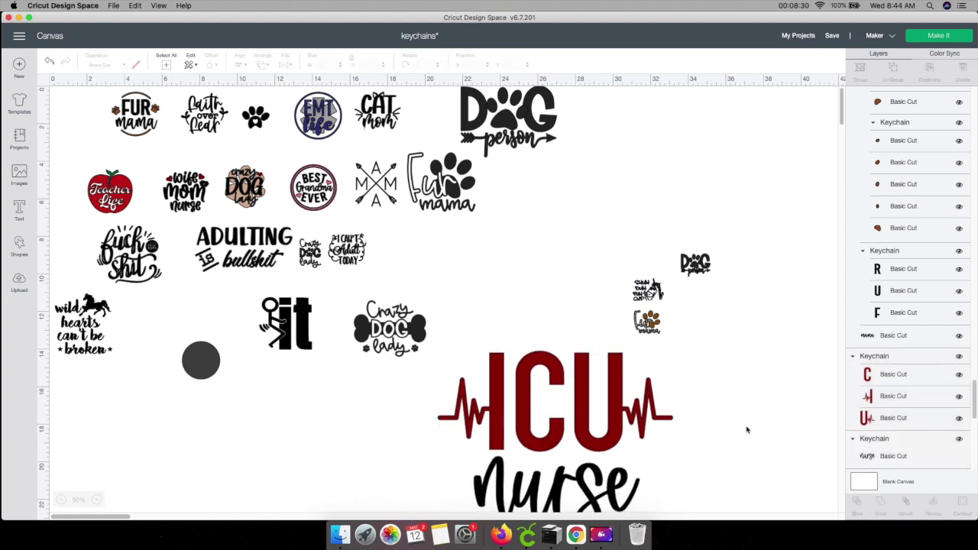
- Attach the red ICU heartbeat pieces to each other, leaving the word nurse separate, and check each part's selection
click(586, 419)
scroll(586, 419, down, 2)
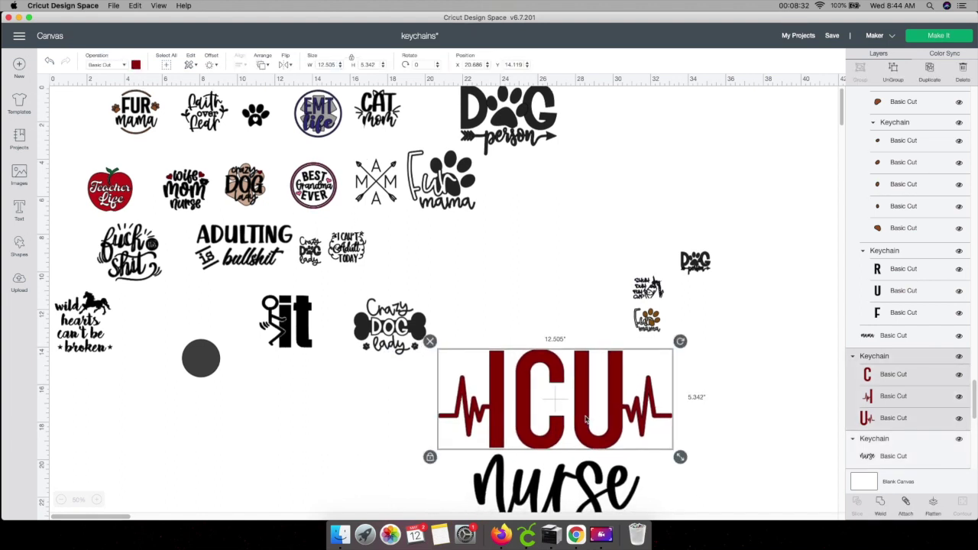
click(587, 463)
click(587, 396)
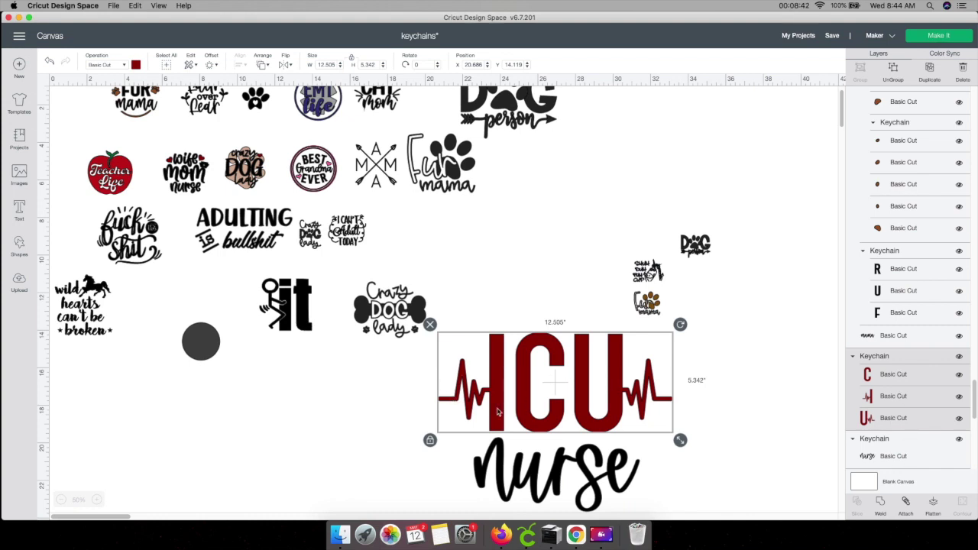
click(906, 506)
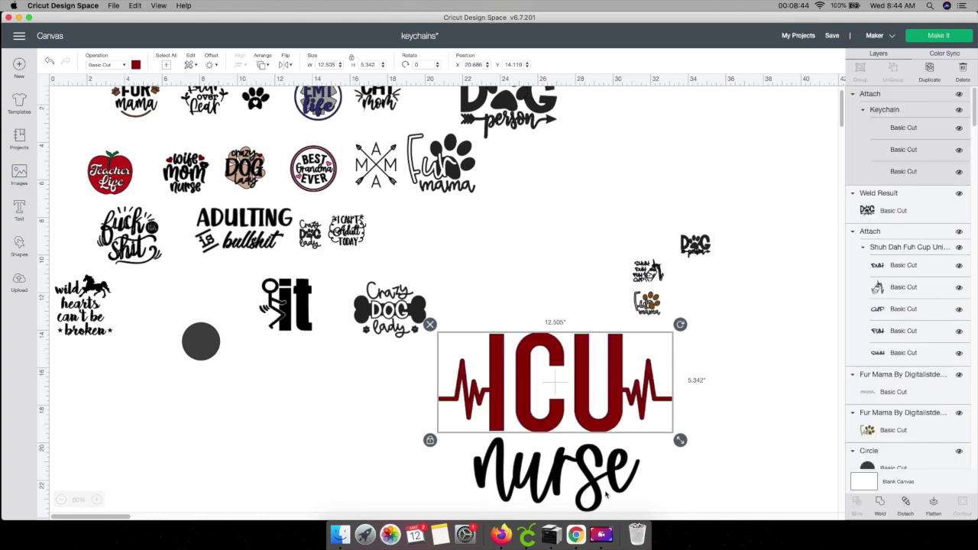
click(569, 466)
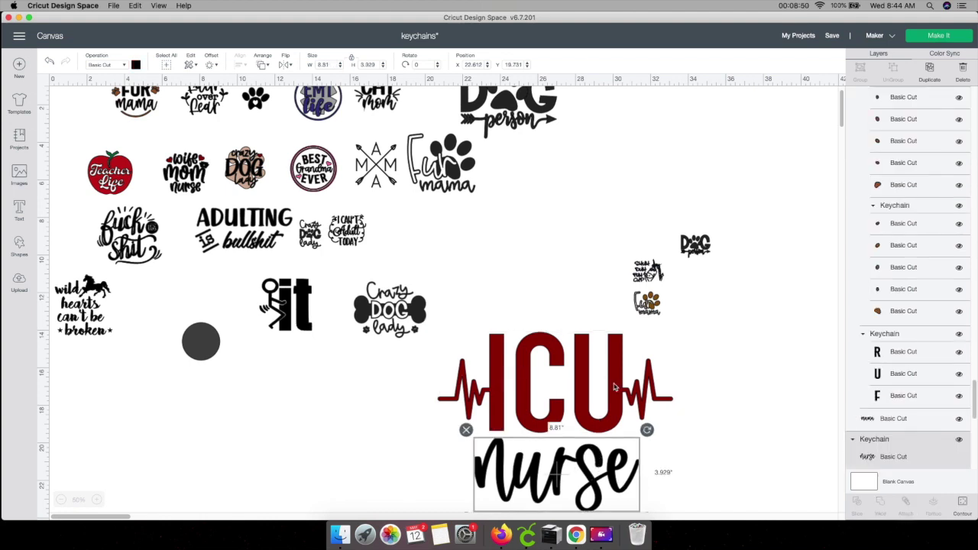
click(573, 407)
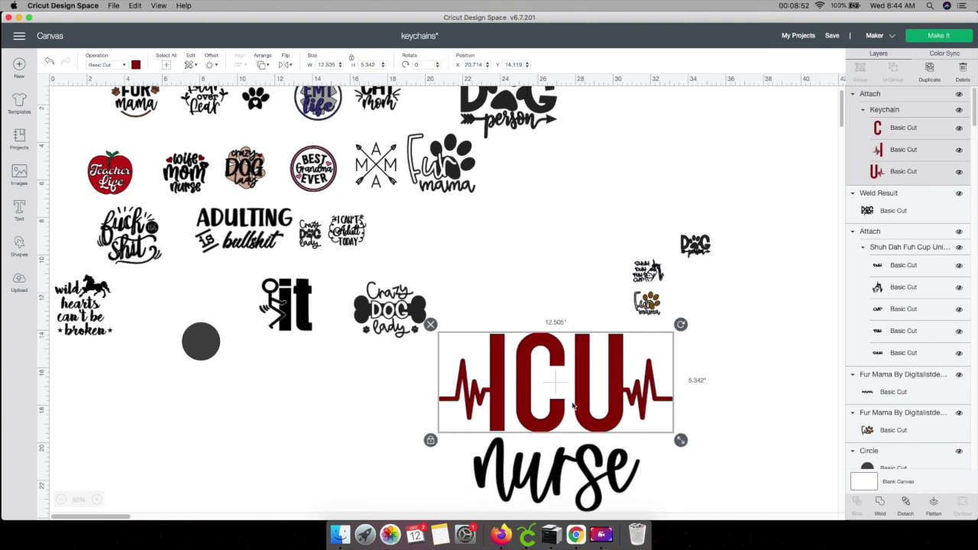
click(569, 467)
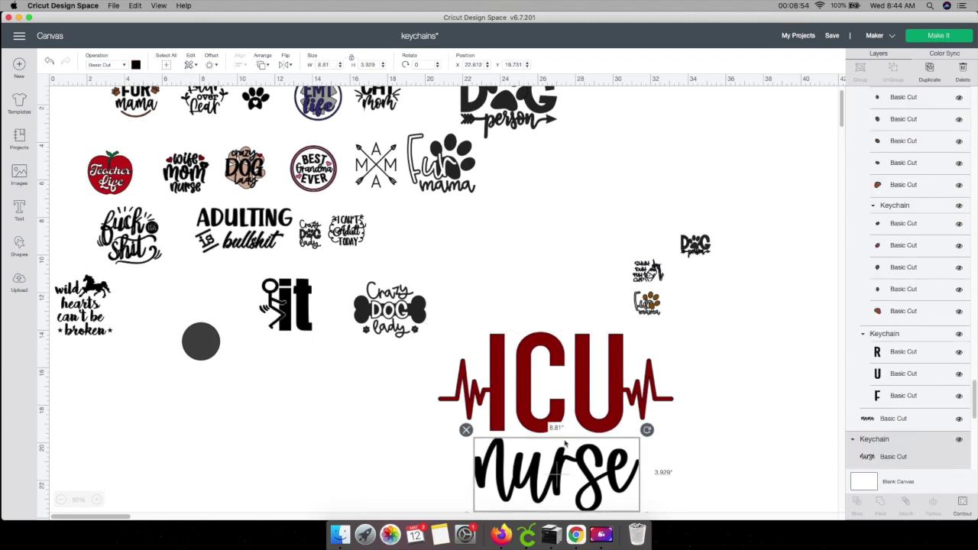
- Scale the ICU Nurse design back down and place the 2-inch circle beside it
drag(405, 378, 515, 368)
scroll(679, 482, down, 1)
drag(217, 324, 599, 350)
scroll(635, 429, up, 2)
click(635, 429)
click(665, 403)
drag(665, 403, 550, 302)
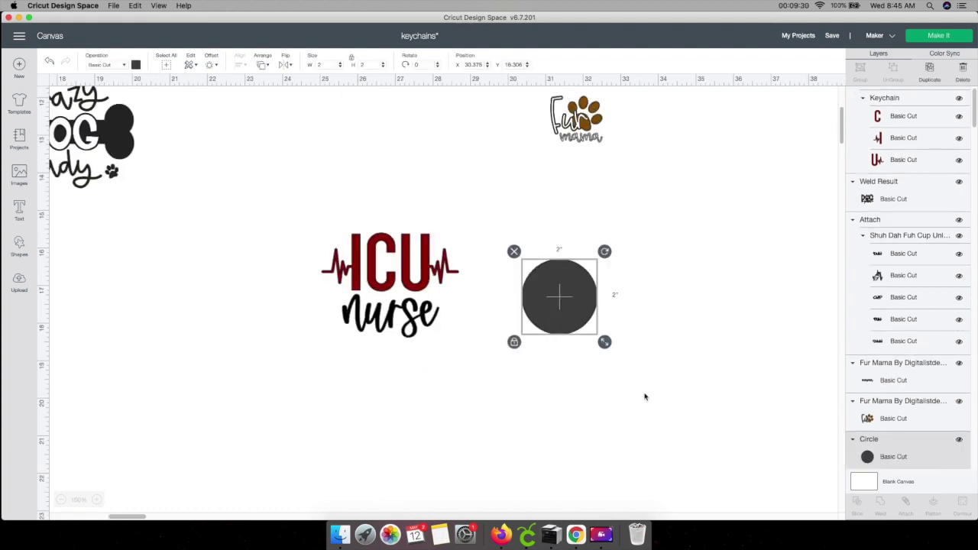
- Shrink both ICU Nurse parts to about 1.70 × 1.29 inches, try them over the circle and set them beside it
drag(305, 205, 571, 293)
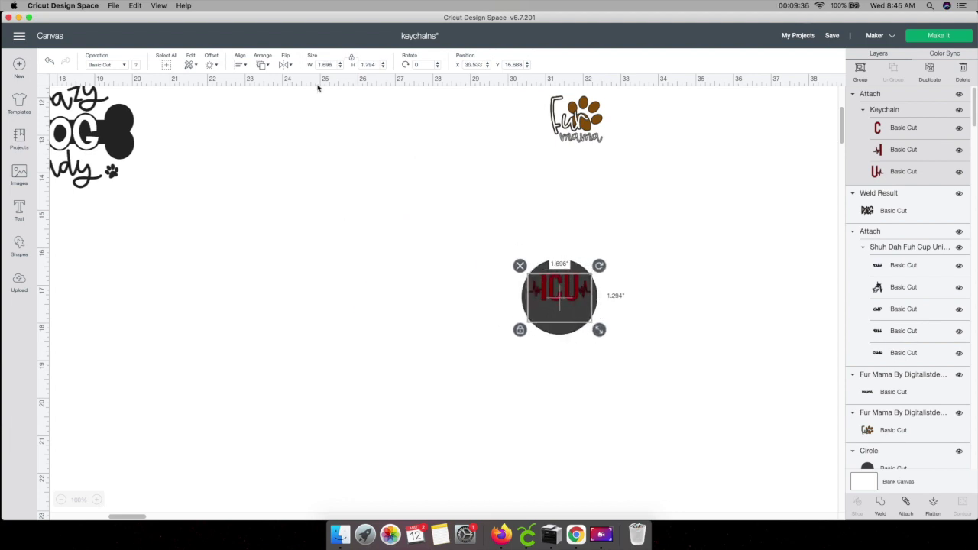
click(262, 65)
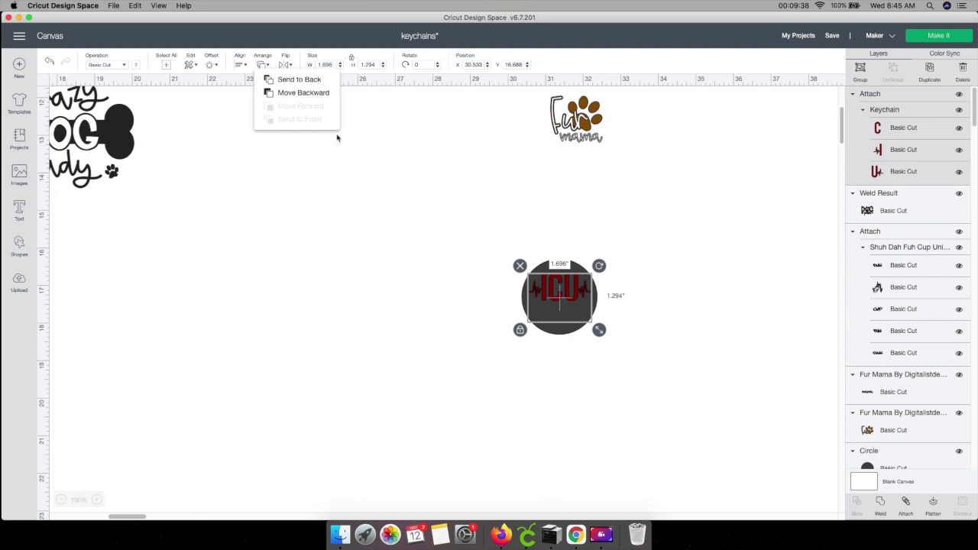
drag(590, 310, 455, 321)
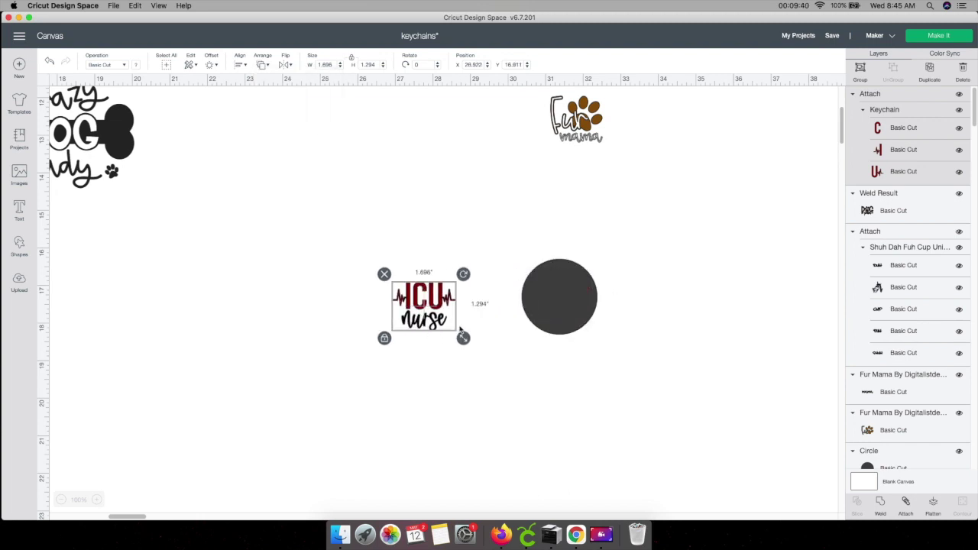
- Place the red ICU lettering and the word nurse on the circle as separate parts
click(548, 295)
click(443, 309)
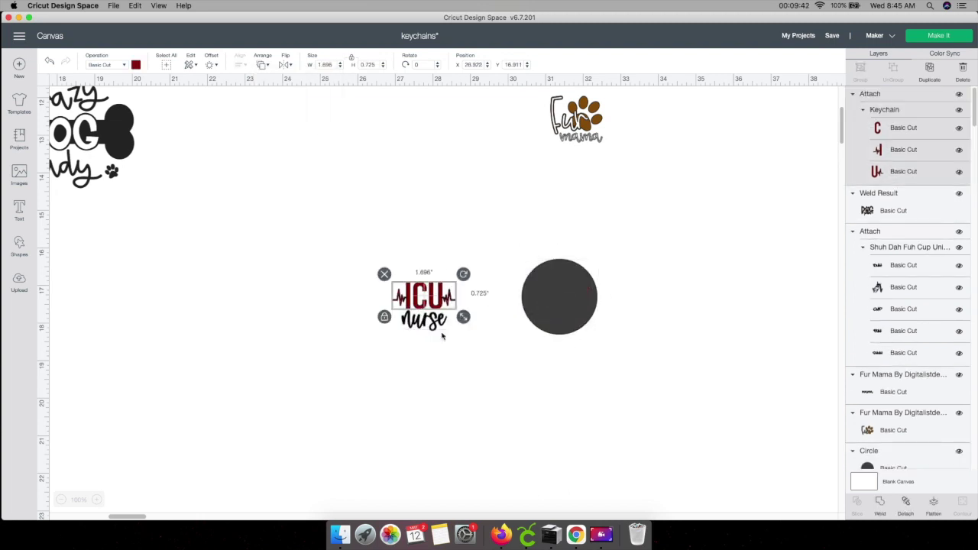
click(444, 327)
drag(429, 293, 566, 291)
drag(437, 323, 580, 324)
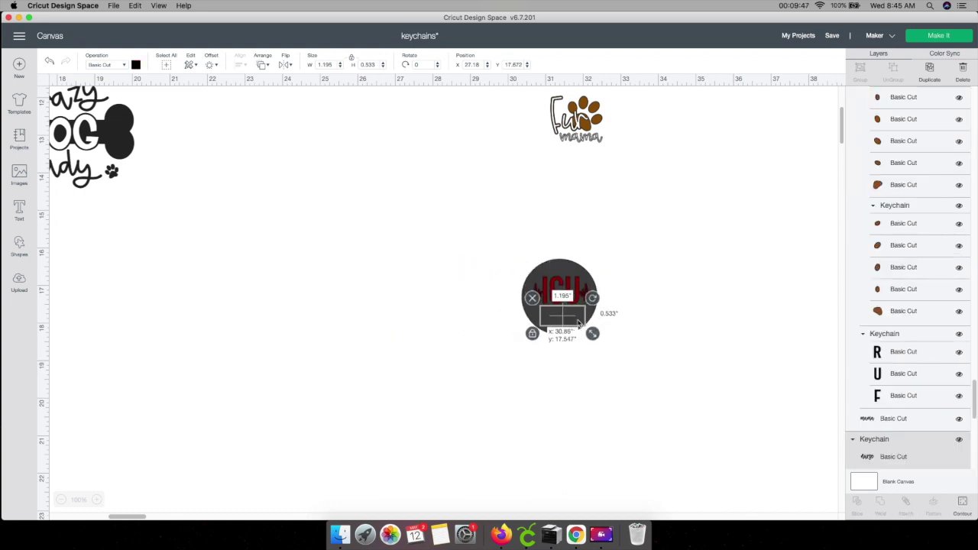
- Bring the word nurse to the front and nudge it into line beneath the ICU lettering
click(262, 64)
click(288, 119)
drag(559, 320, 557, 320)
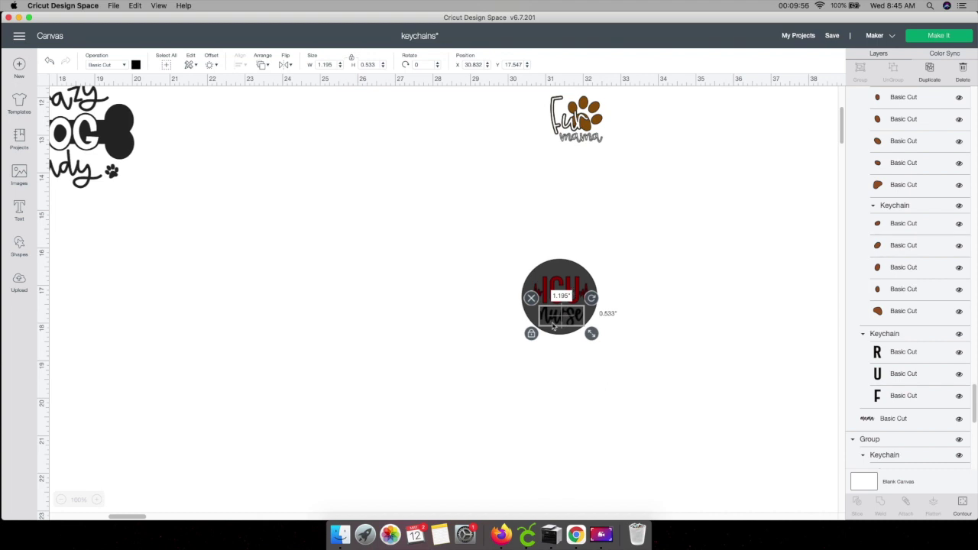
click(557, 397)
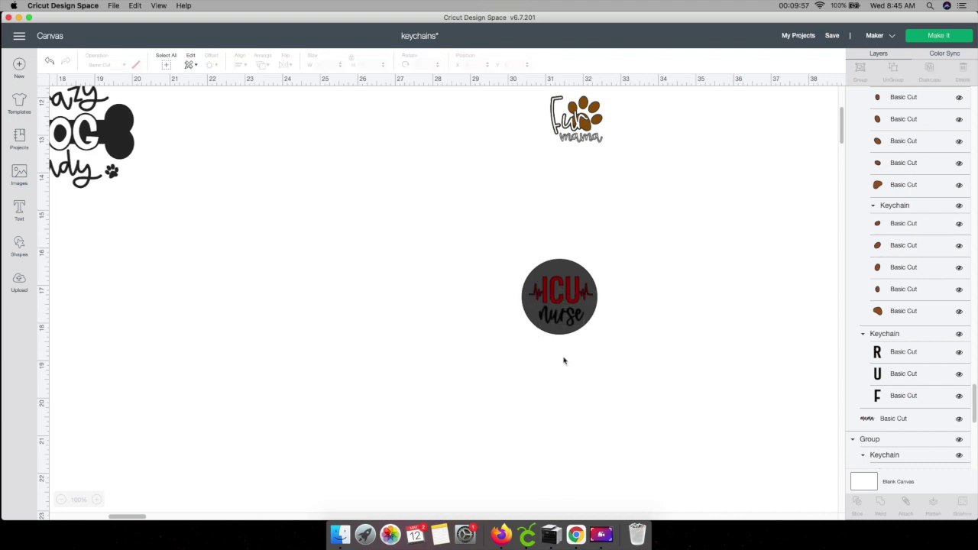
- Align the circle behind the ICU Nurse design to check the fit, and move the circle away to open canvas
click(560, 268)
drag(560, 268, 560, 267)
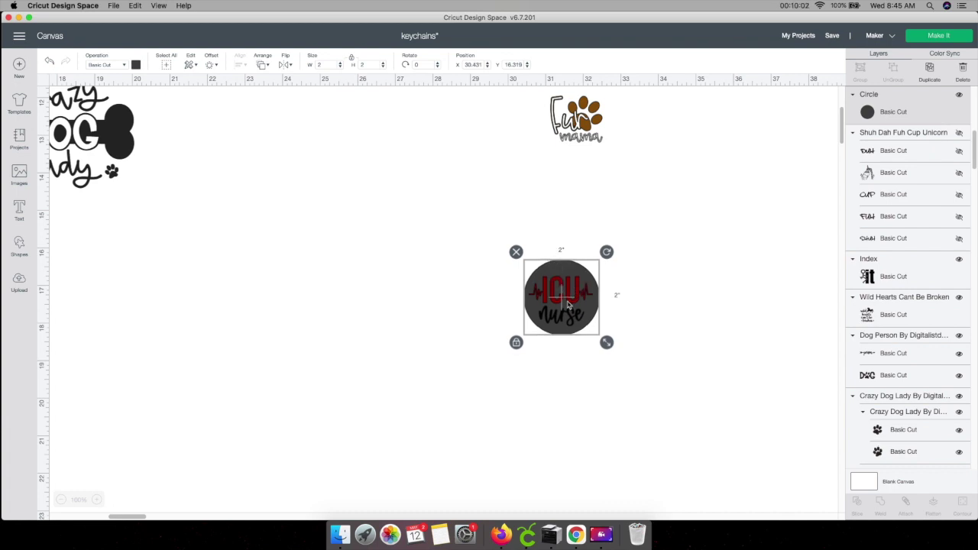
drag(555, 268, 290, 228)
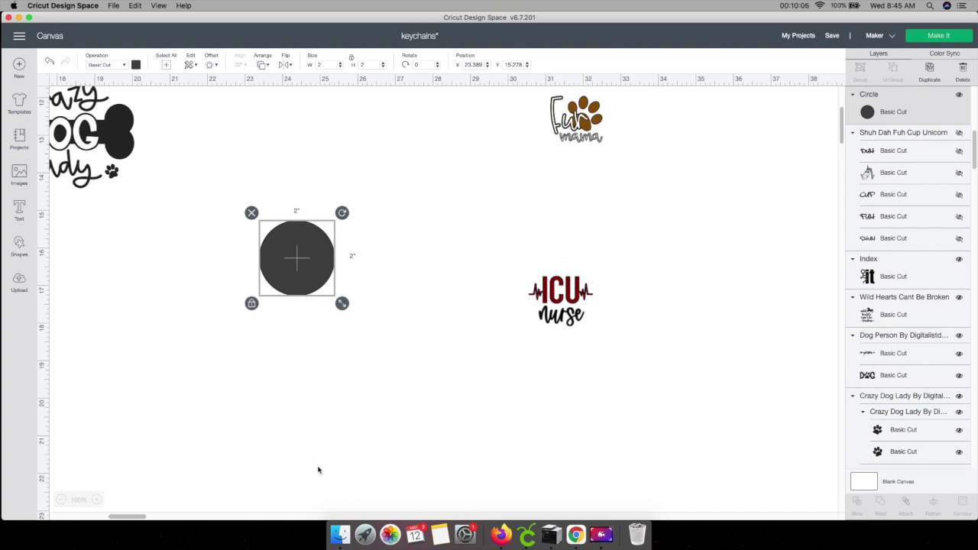
- Move the large black Fur Mama design out of its row onto the open canvas
drag(115, 519, 66, 515)
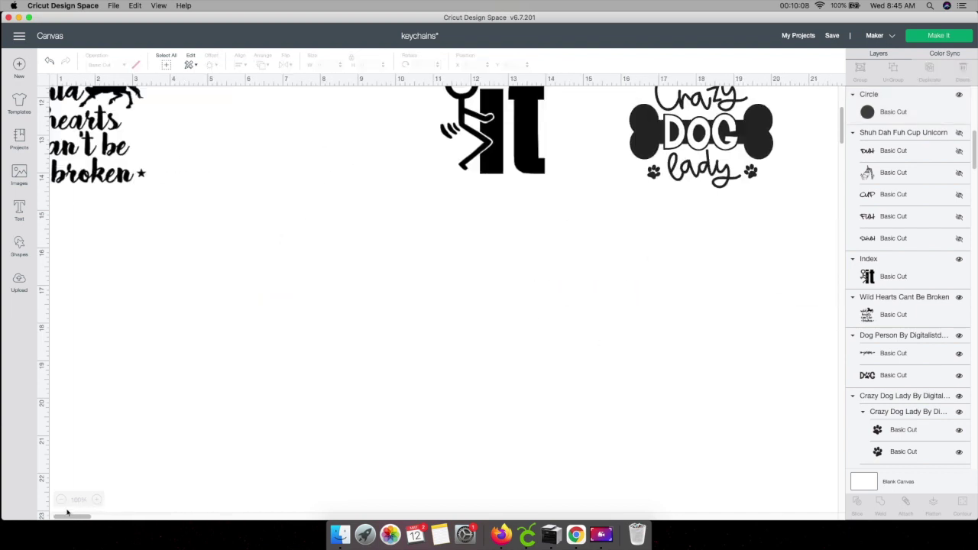
click(61, 499)
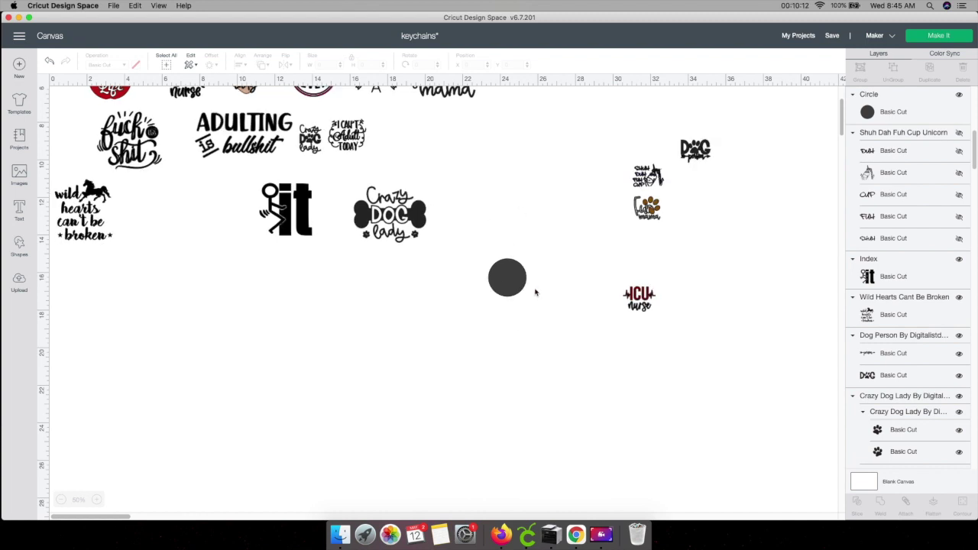
scroll(512, 356, up, 3)
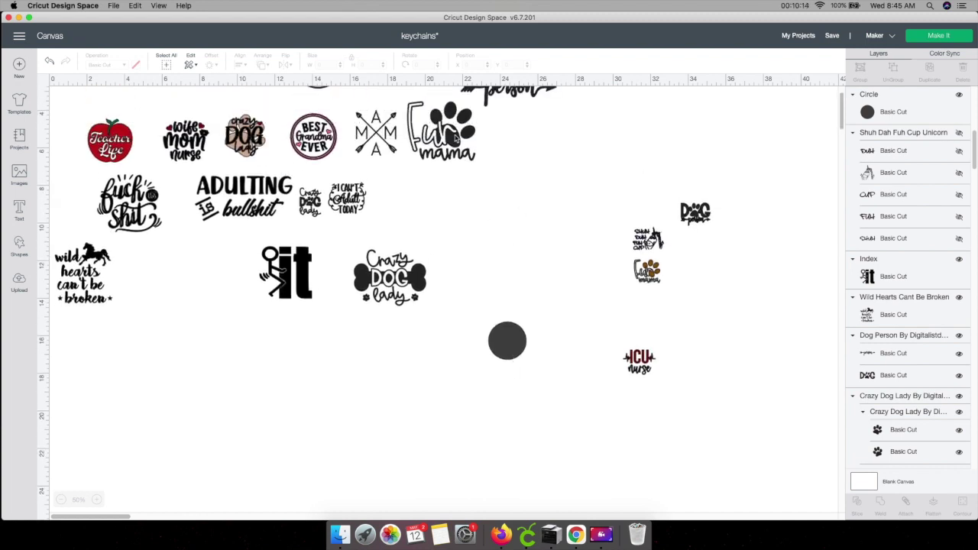
click(456, 138)
drag(456, 138, 509, 184)
key(super+z)
key(super+shift+z)
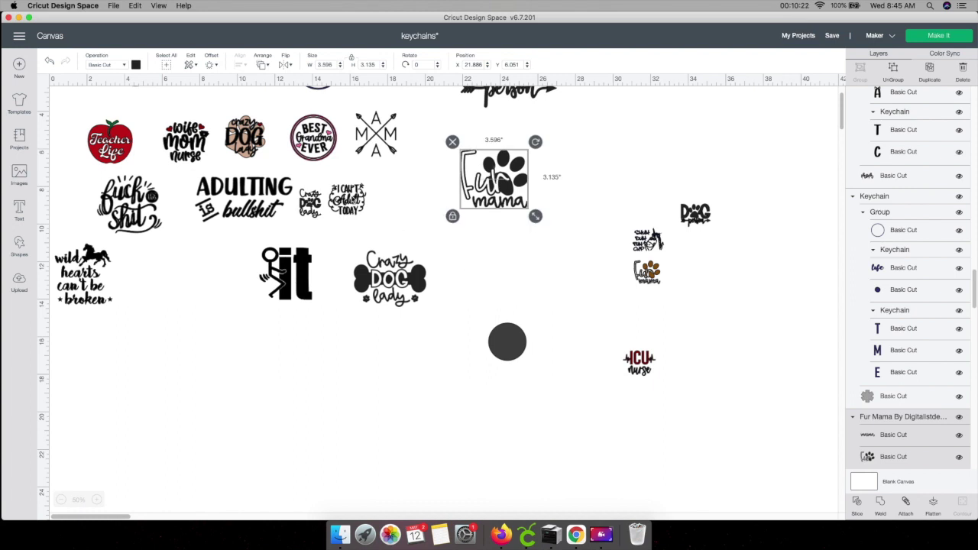
- Enlarge the I Can't Adult Today design to about 9.69 × 8.03 inches and place it in the open space below the other designs
click(352, 201)
drag(351, 201, 521, 257)
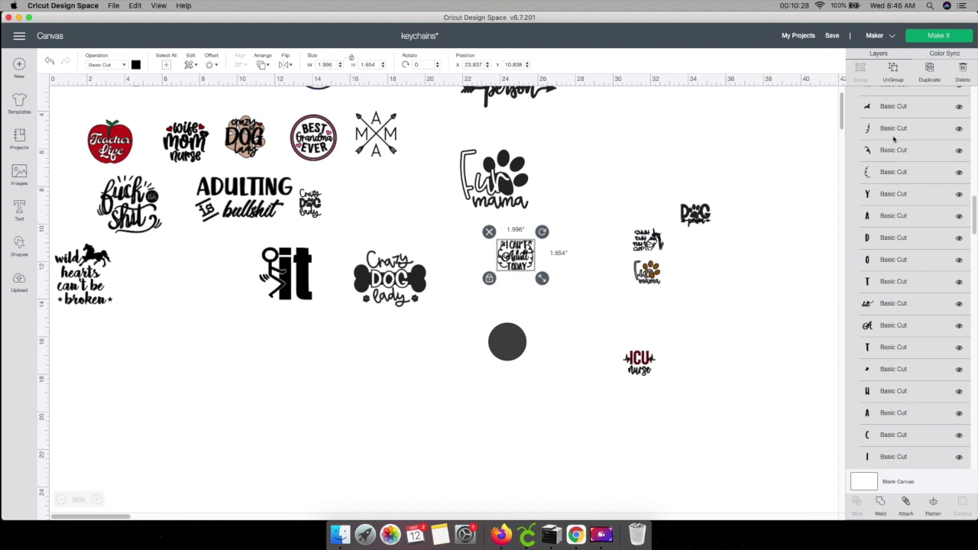
drag(541, 278, 686, 398)
drag(613, 334, 353, 425)
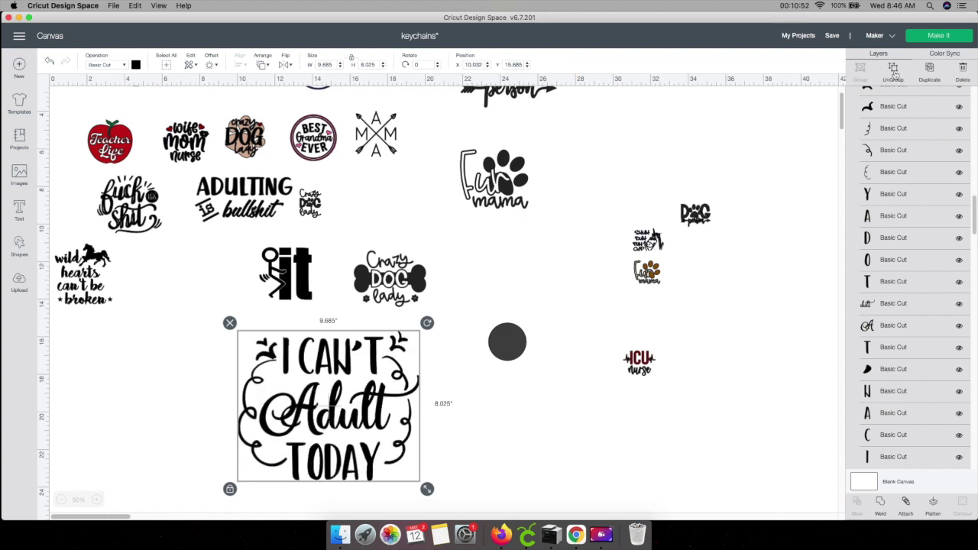
- Ungroup the enlarged I Can't Adult Today design and select single letters and swirls to check how its pieces are separated
click(329, 366)
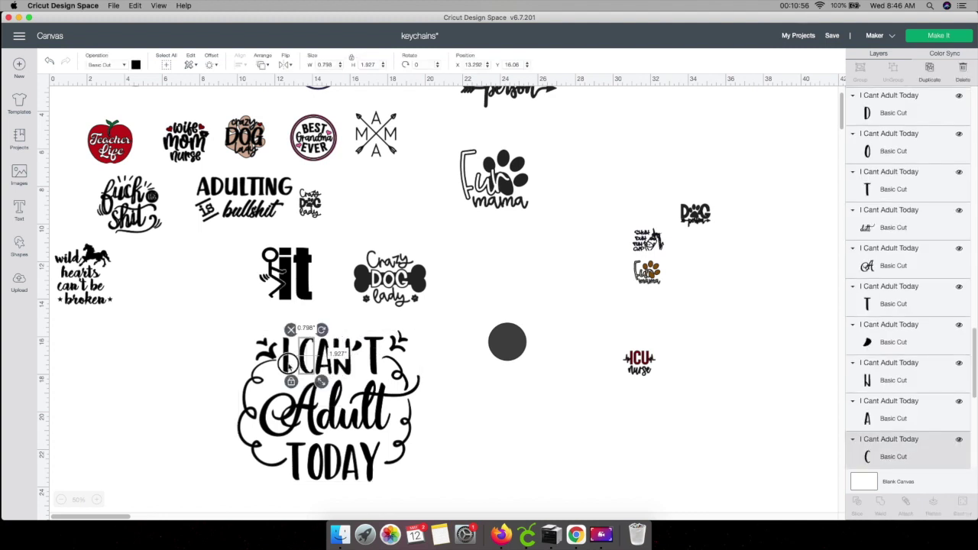
click(288, 367)
click(340, 358)
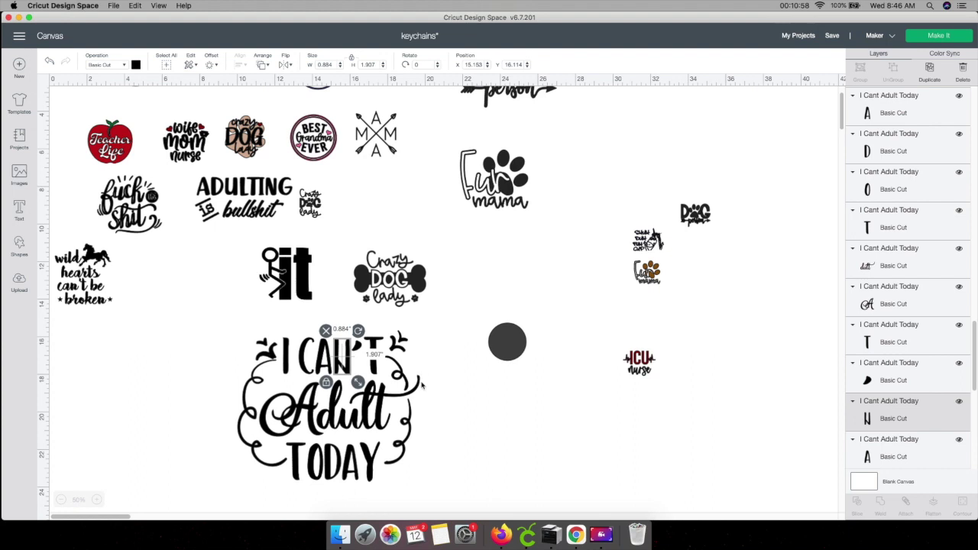
click(409, 433)
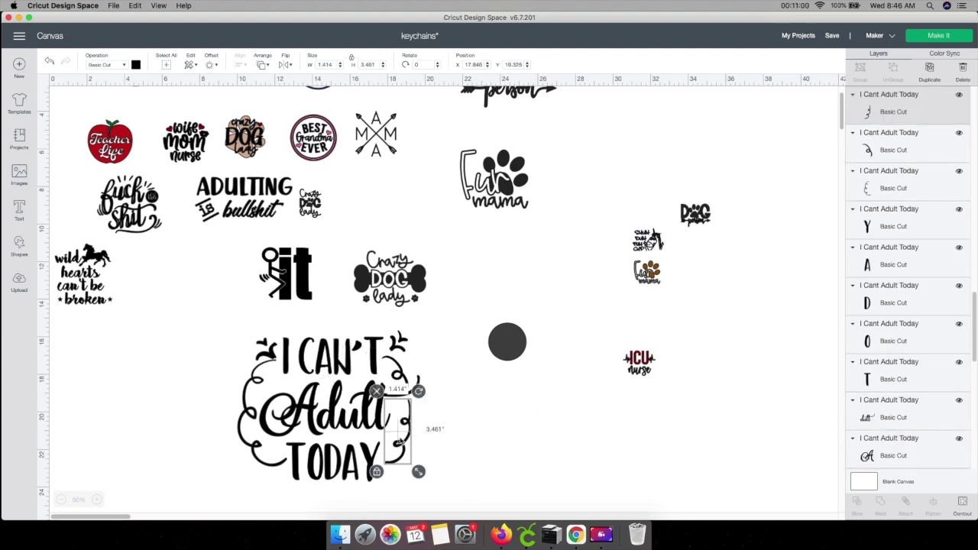
click(398, 376)
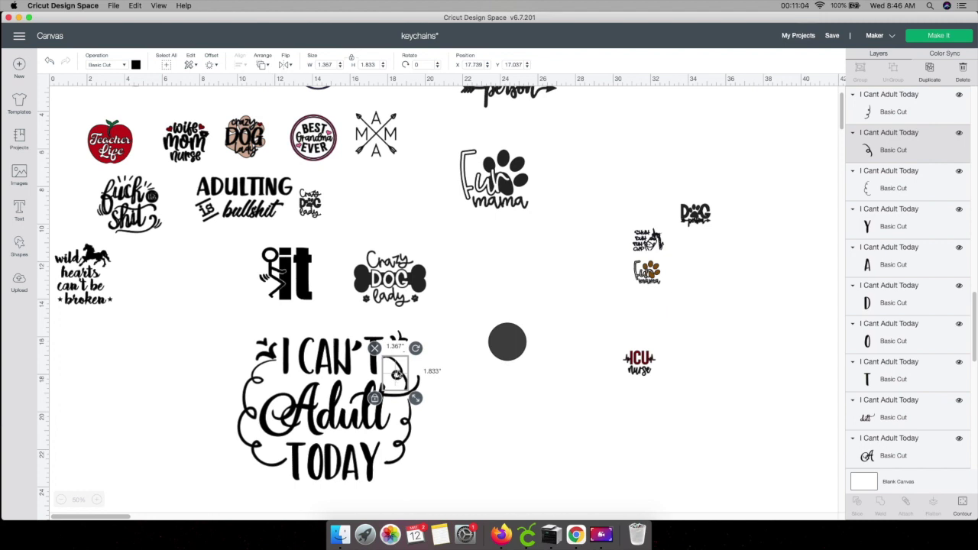
click(405, 426)
click(250, 427)
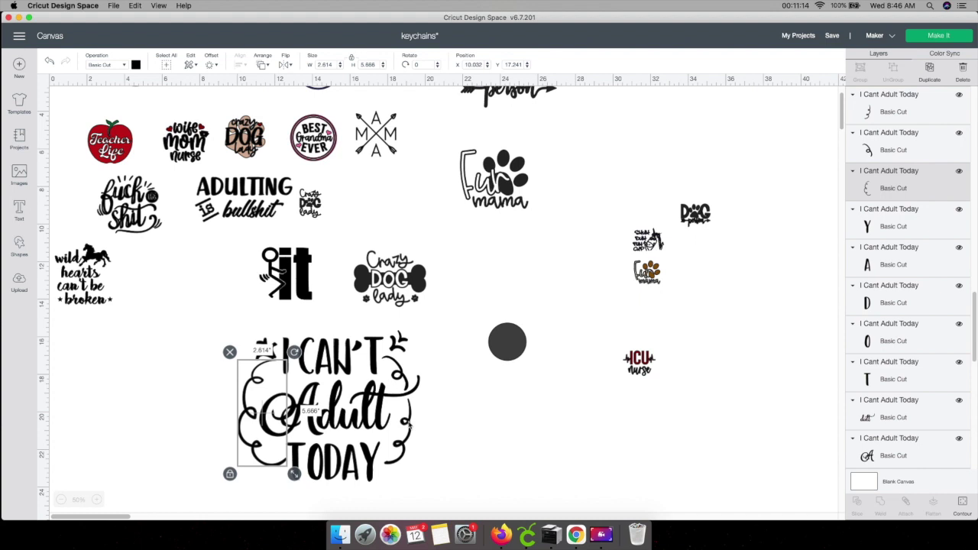
click(432, 429)
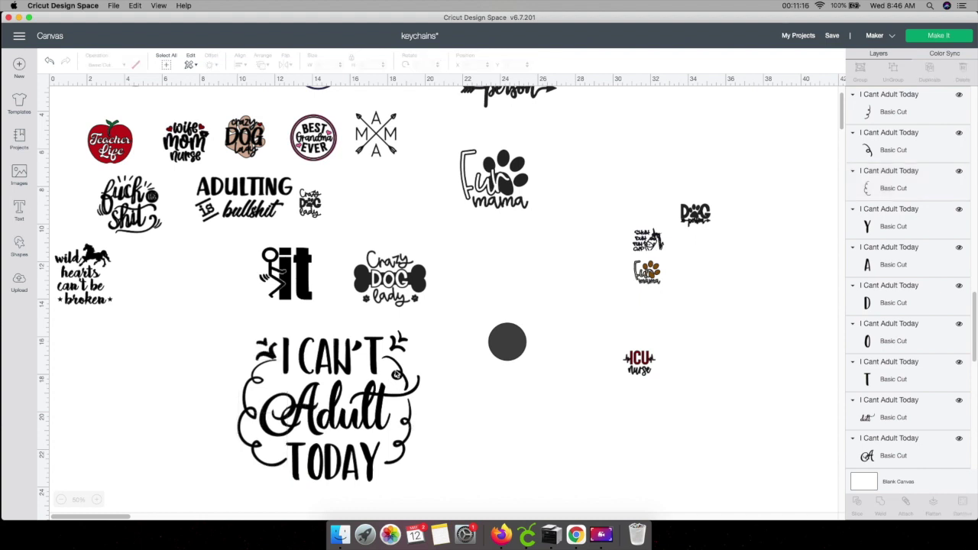
- Attach the three border swirls of the I Can't Adult Today design together and move them clear of the lettering
click(396, 375)
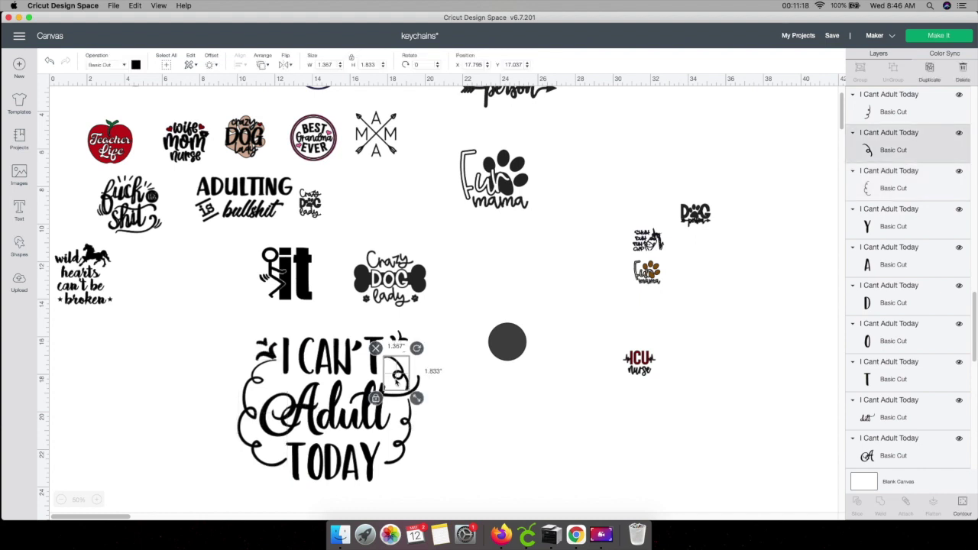
shift+click(403, 422)
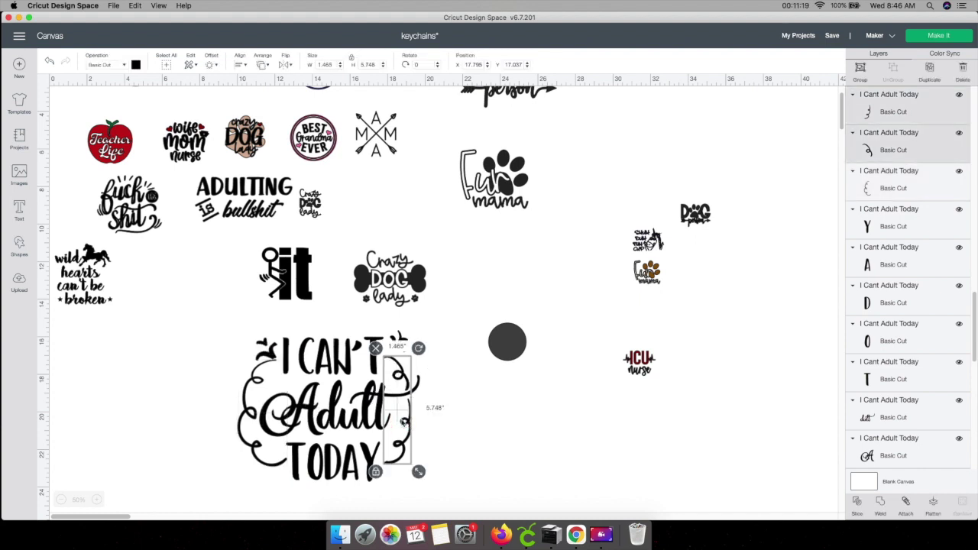
shift+click(240, 439)
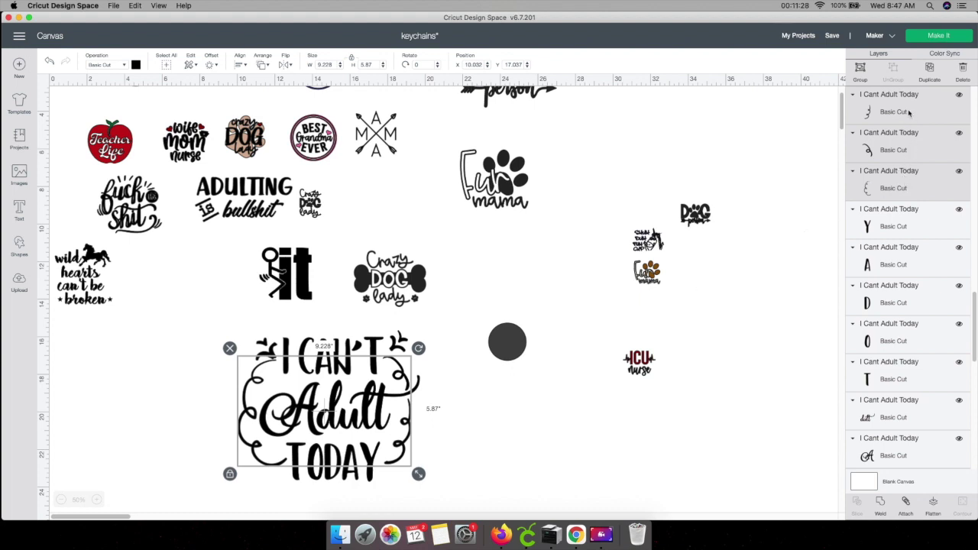
click(907, 514)
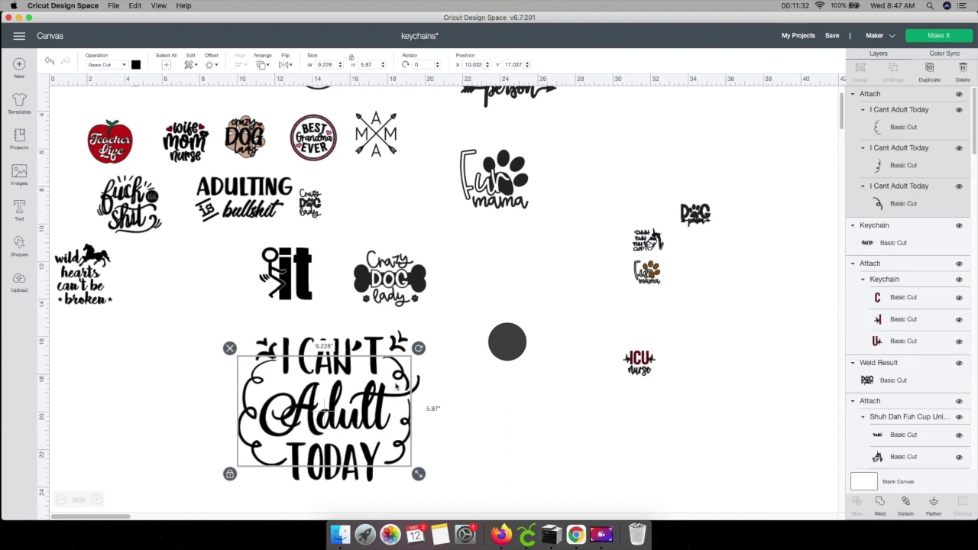
drag(395, 393, 622, 448)
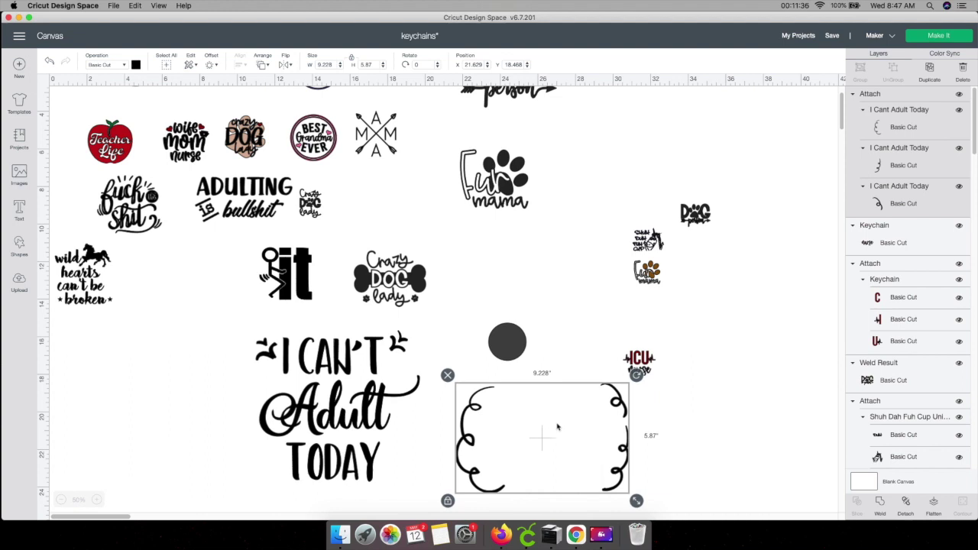
- Check the separate lettering pieces and try to attach the two accent marks before the words I CAN'T
click(352, 423)
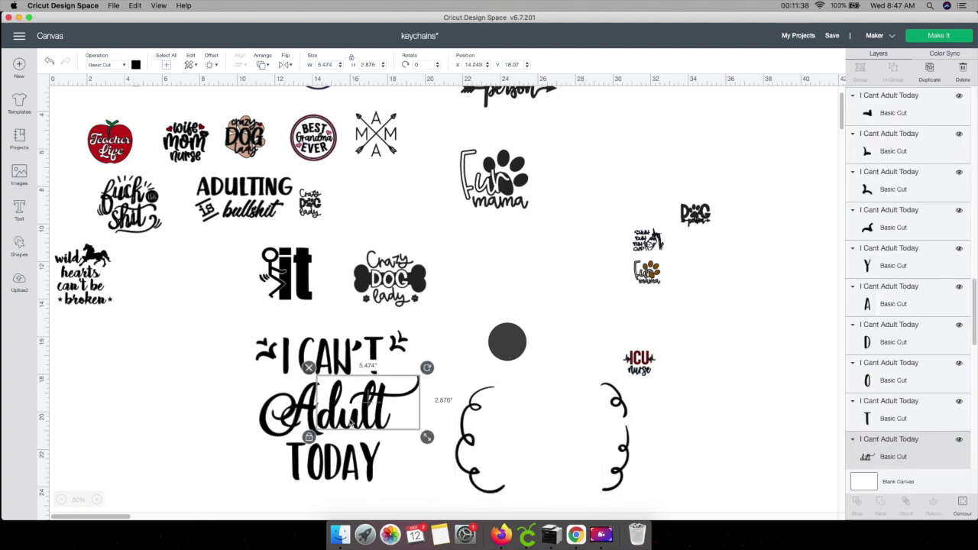
click(298, 419)
click(312, 359)
click(345, 361)
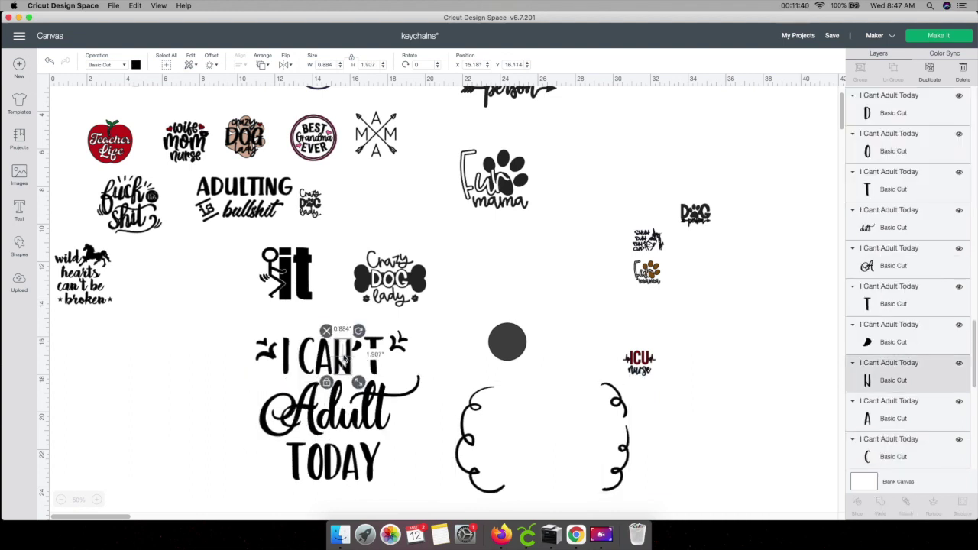
click(267, 349)
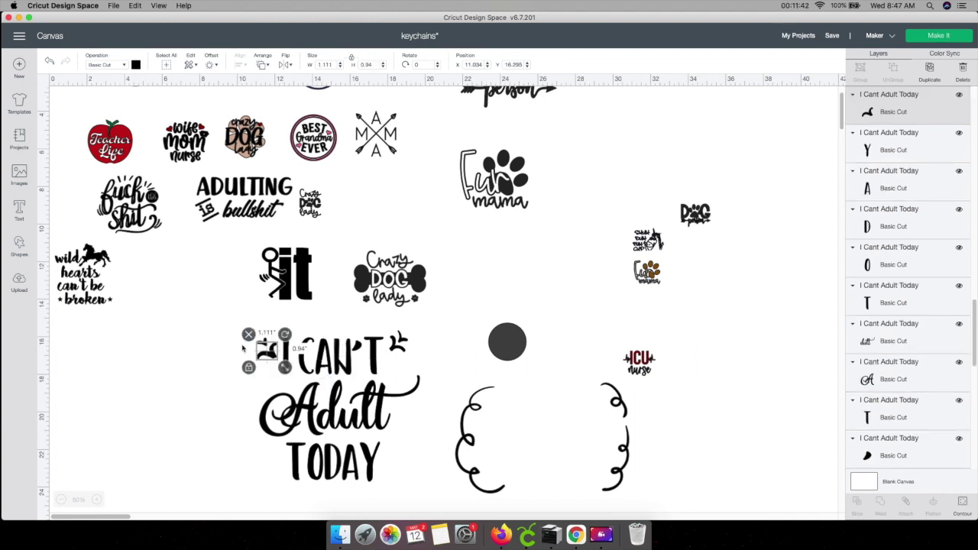
click(247, 336)
drag(246, 336, 283, 365)
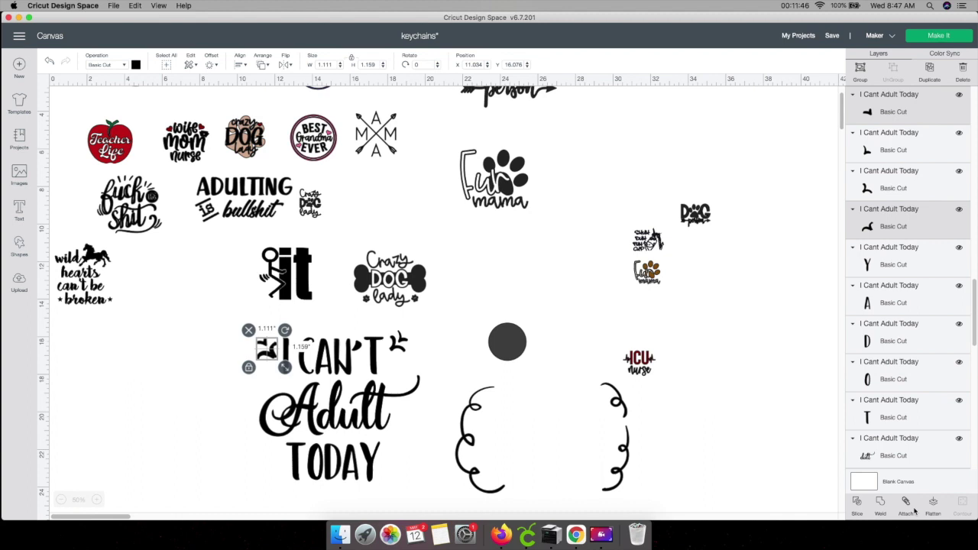
- Attach the two accent marks after the words I CAN'T to each other
click(410, 354)
drag(419, 364, 385, 315)
click(905, 504)
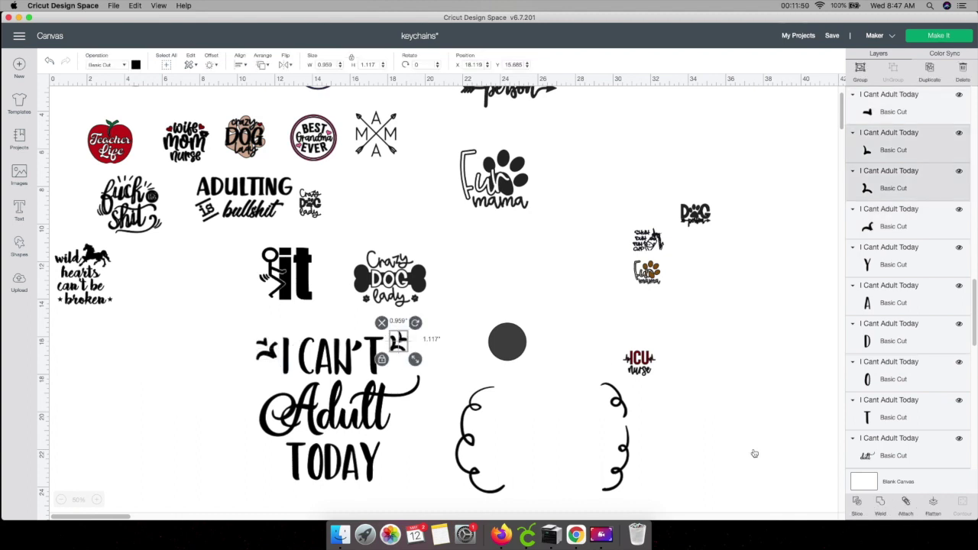
- Undo the stray move of one accent mark before I CAN'T and attach both marks there as a pair
drag(269, 350, 204, 331)
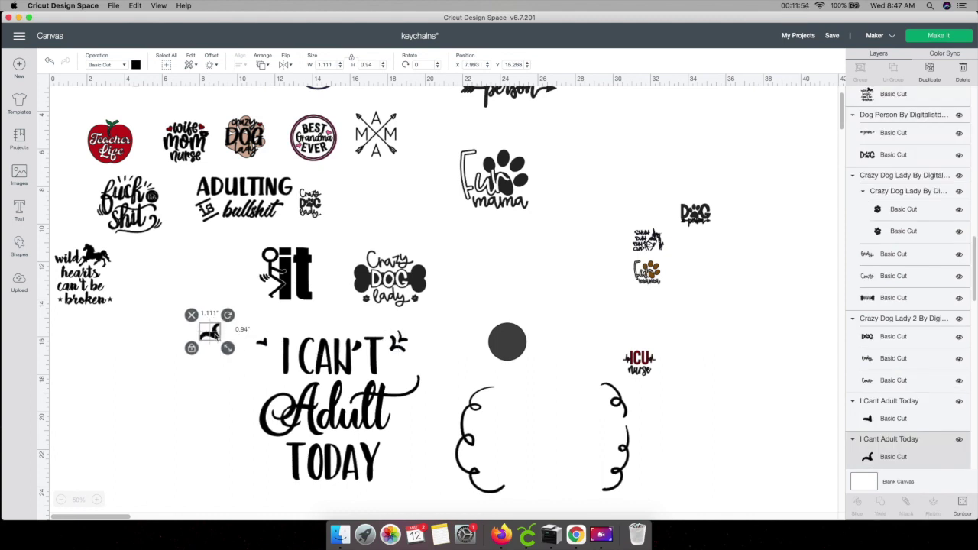
click(217, 338)
key(super+z)
drag(230, 326, 277, 373)
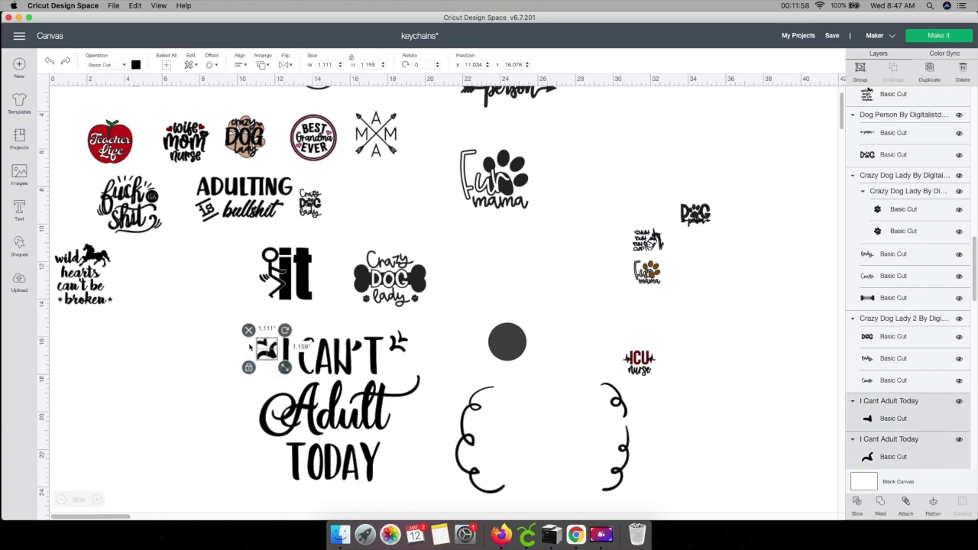
click(909, 507)
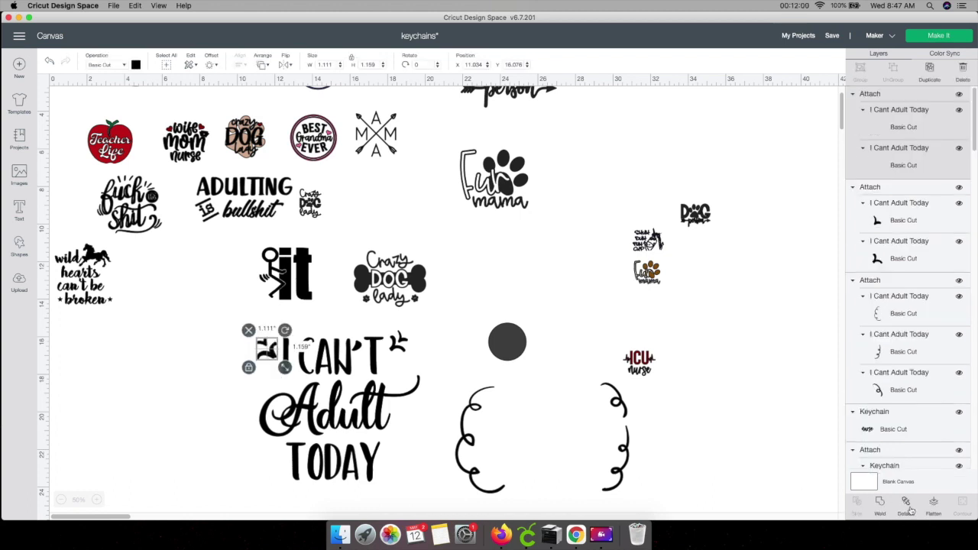
- Move both accent pairs away from the lettering and attach all the I Can't Adult Today letters as one piece
drag(275, 356, 238, 340)
drag(398, 342, 472, 311)
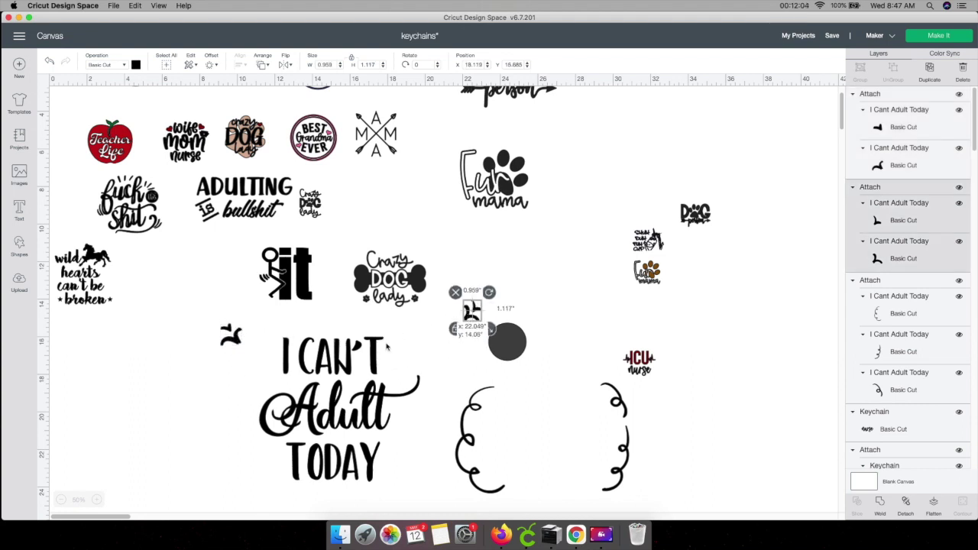
drag(263, 323, 395, 495)
click(905, 506)
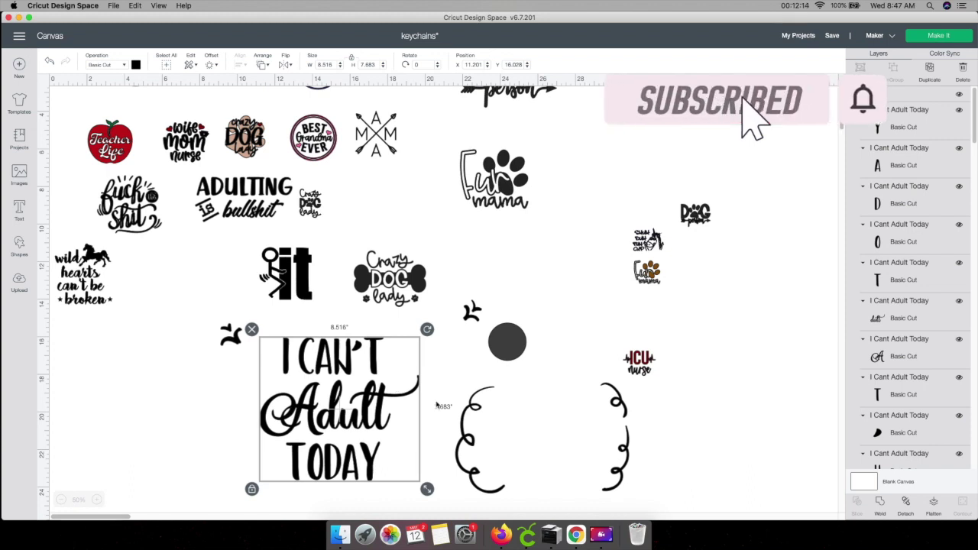
- Move the swirl border farther from the lettering and recolor the I Can't Adult Today lettering navy blue
click(465, 420)
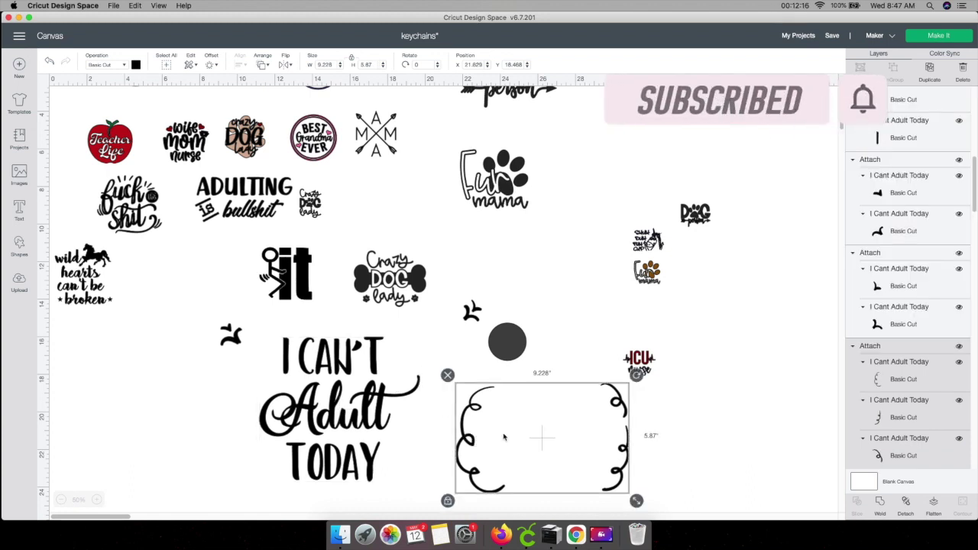
drag(504, 437, 572, 459)
click(371, 368)
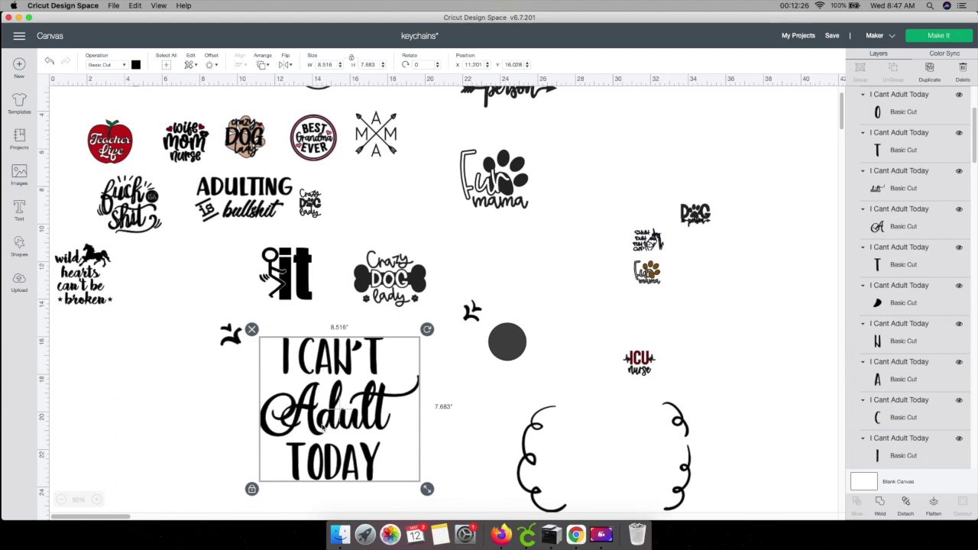
click(135, 65)
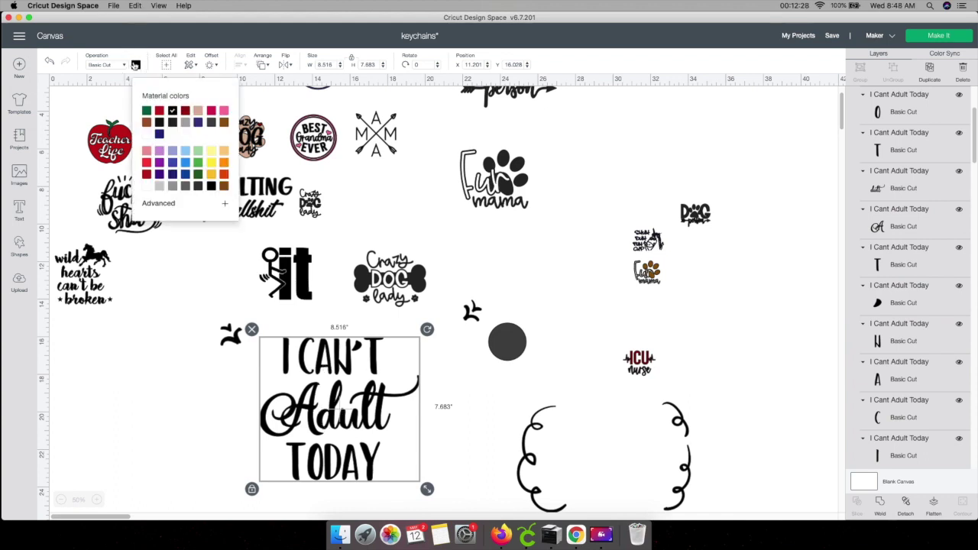
click(197, 123)
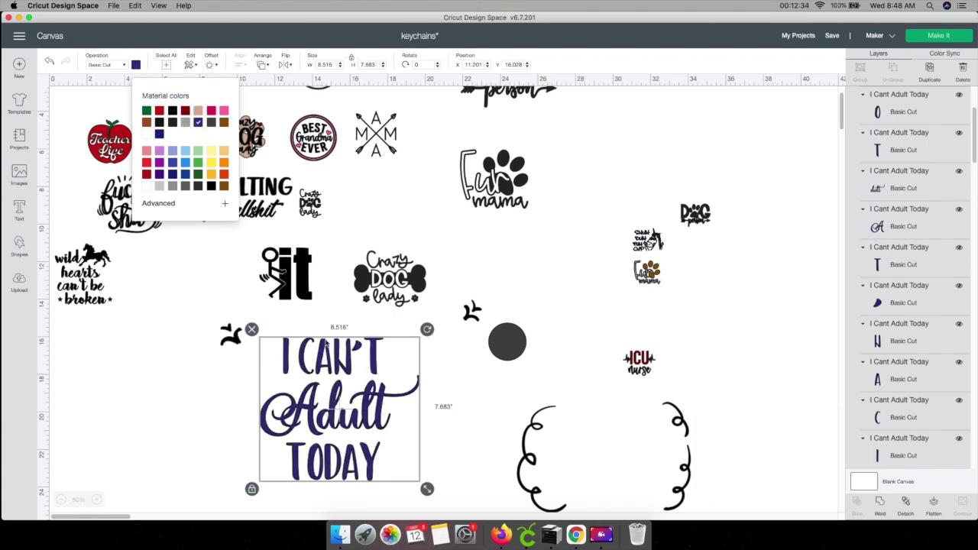
- Place the black swirl border and both accent pairs back around the navy I Can't Adult Today lettering
drag(531, 470, 251, 419)
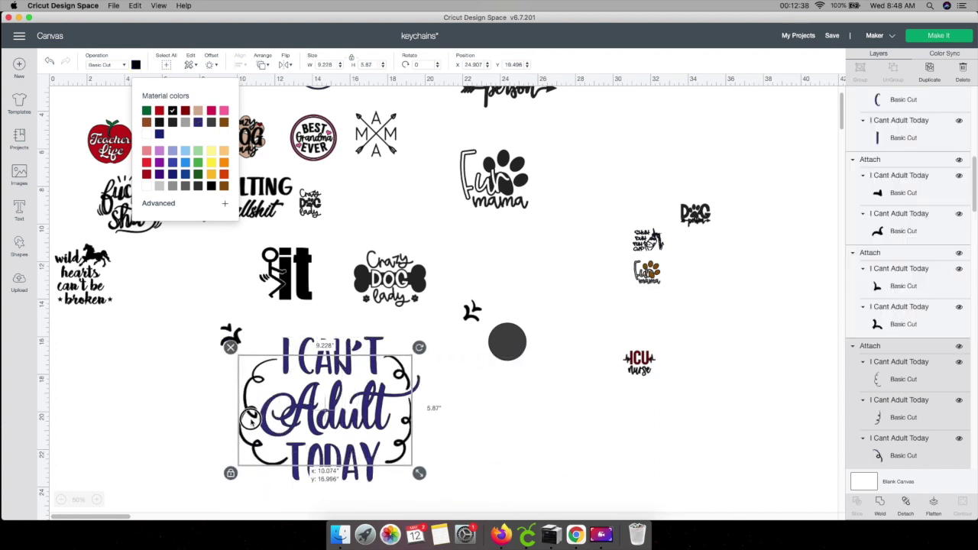
click(190, 379)
drag(229, 336, 258, 345)
click(471, 311)
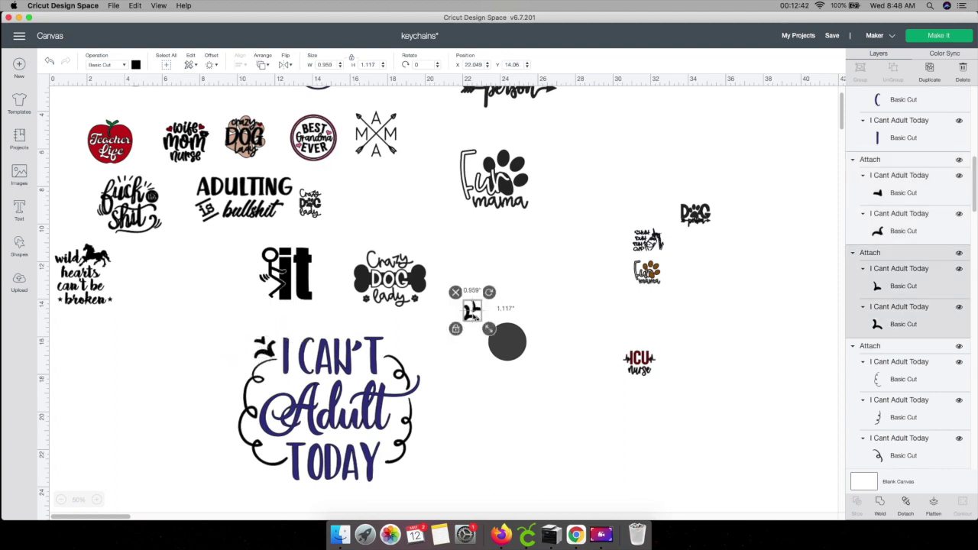
drag(471, 310, 411, 348)
click(470, 459)
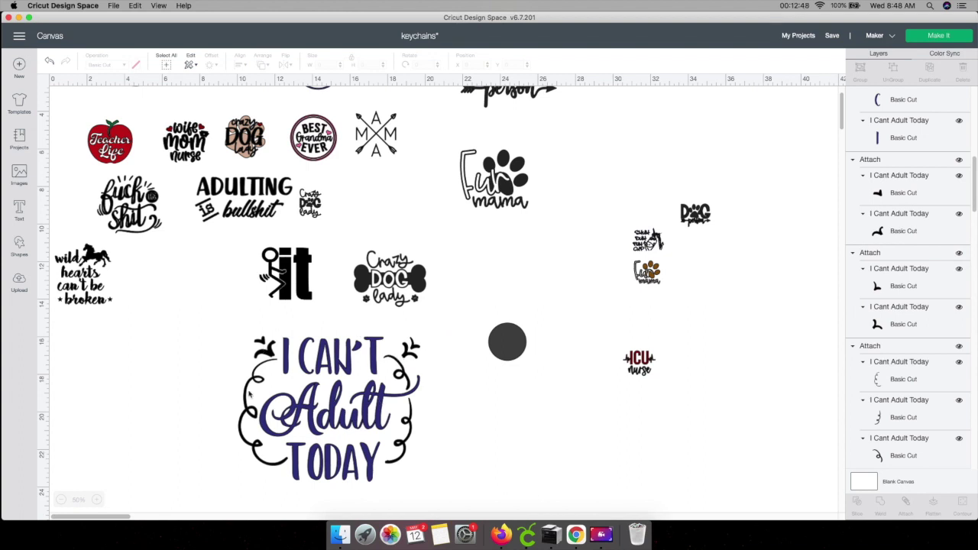
- Shrink the whole I Can't Adult Today design to about 1.61 by 1.29 inches and place it on the 2-inch circle
drag(373, 469, 283, 420)
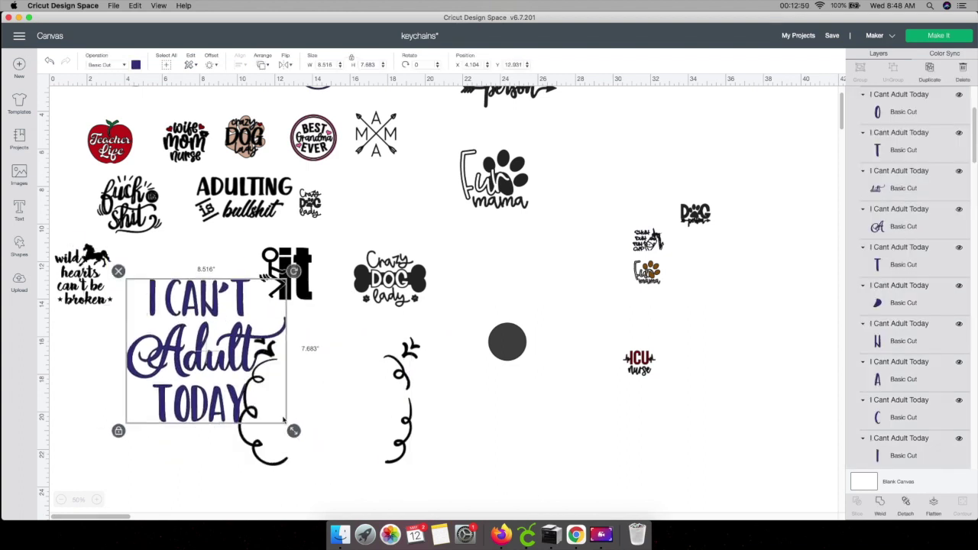
key(super+z)
drag(203, 329, 511, 347)
- Move the 2-inch circle out from under the I Can't Adult Today design, toward the ICU Nurse design
click(97, 499)
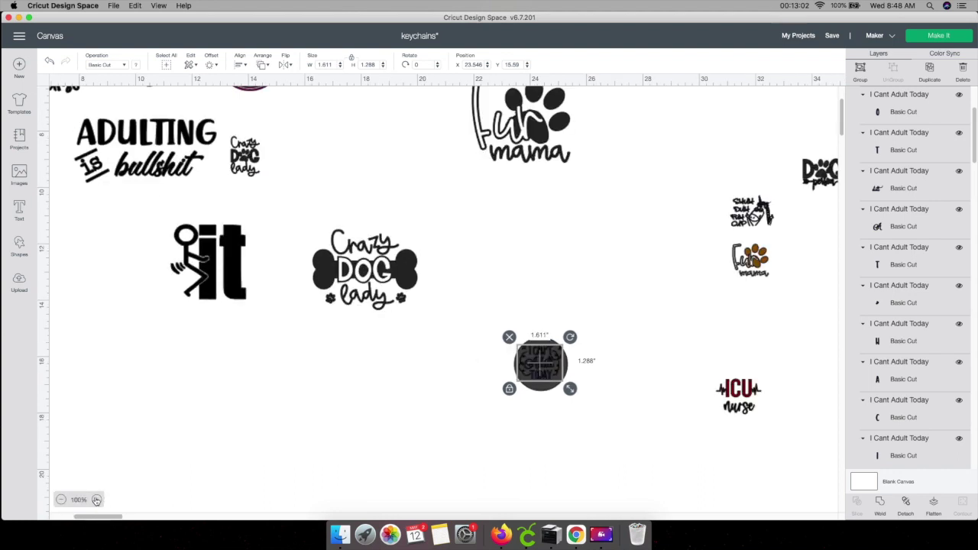
click(96, 500)
click(96, 500)
click(98, 511)
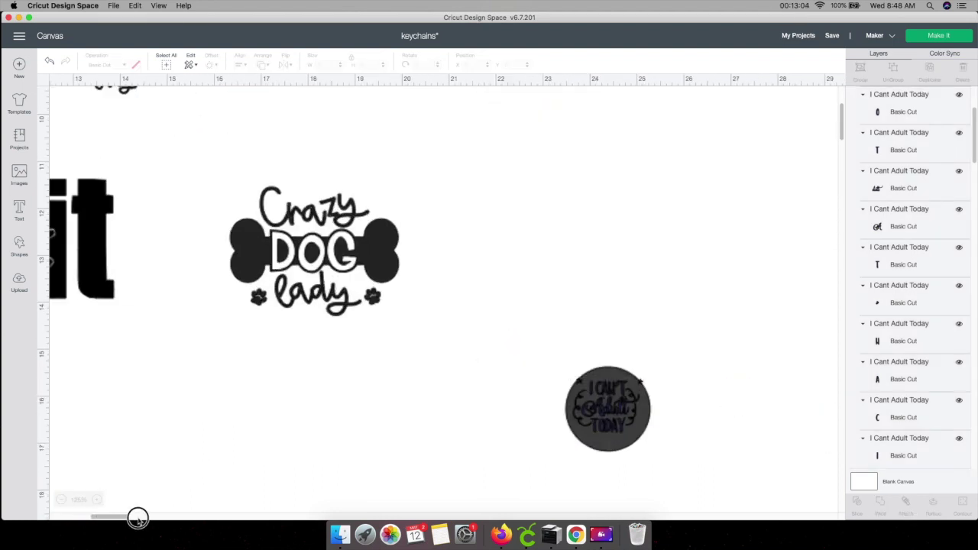
drag(137, 518, 170, 518)
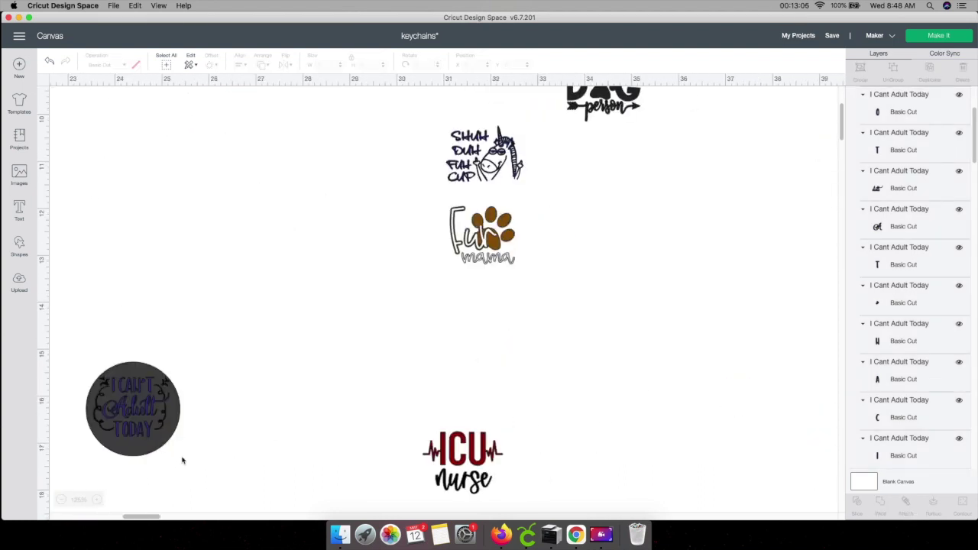
click(141, 411)
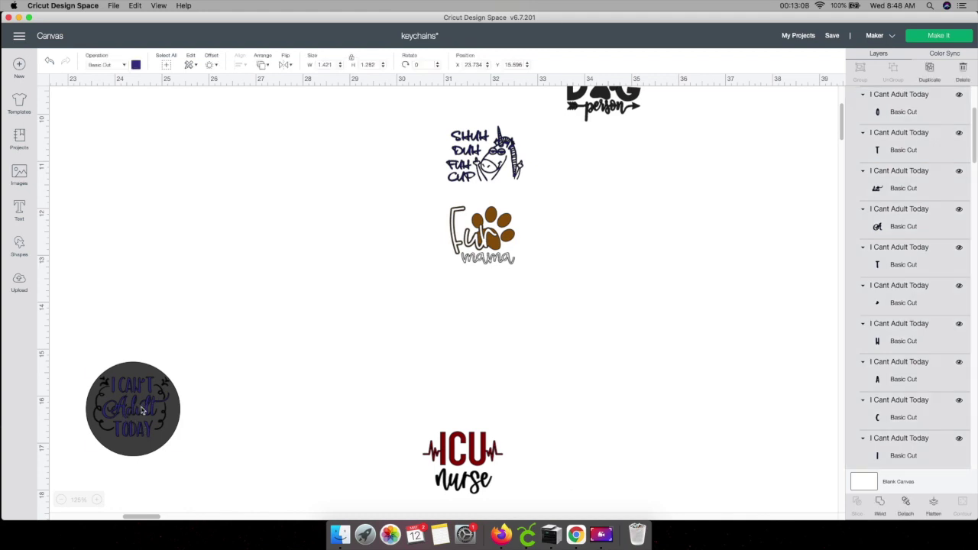
click(152, 372)
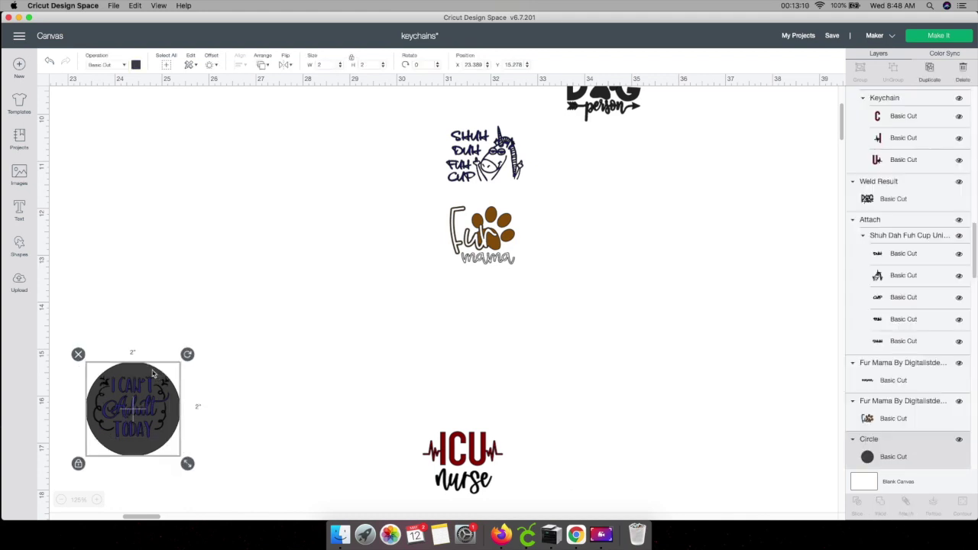
drag(152, 371, 328, 347)
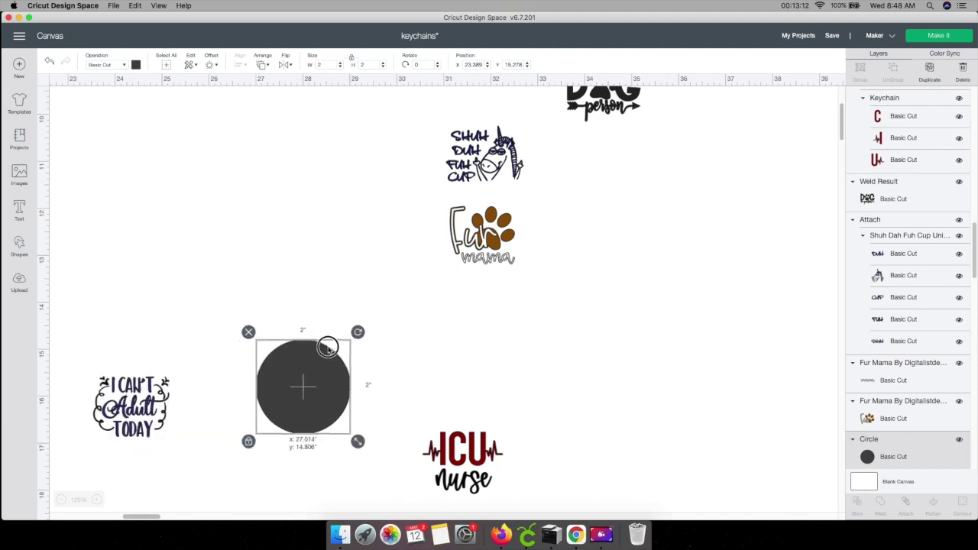
- Select all parts of the small I Can't Adult Today design and center them on the moved circle
drag(68, 352, 188, 458)
drag(153, 420, 334, 404)
click(335, 341)
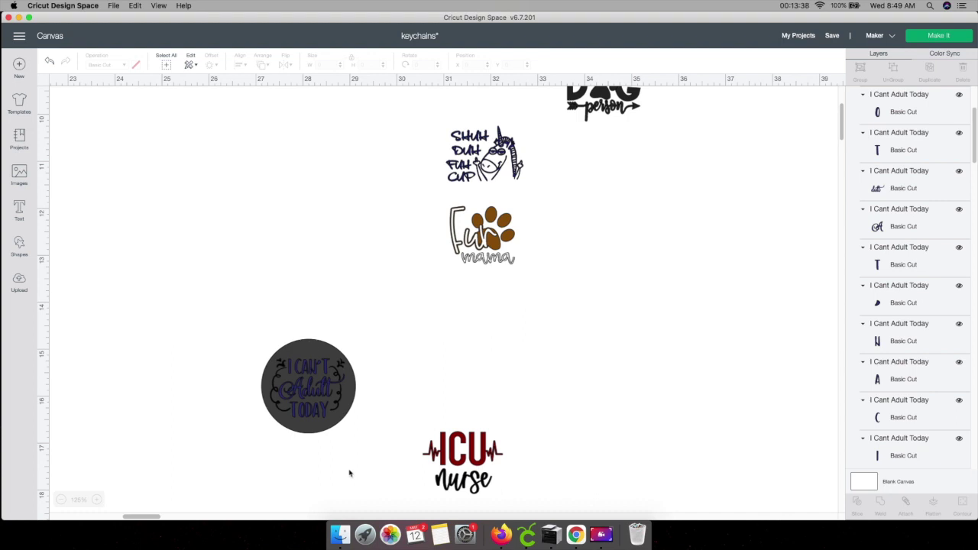
drag(153, 515, 74, 514)
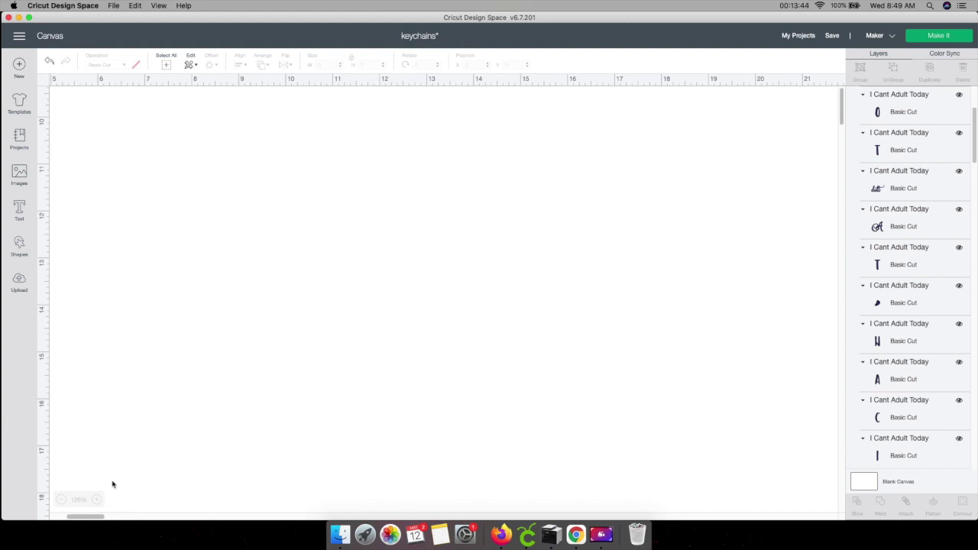
click(63, 501)
click(63, 501)
click(62, 500)
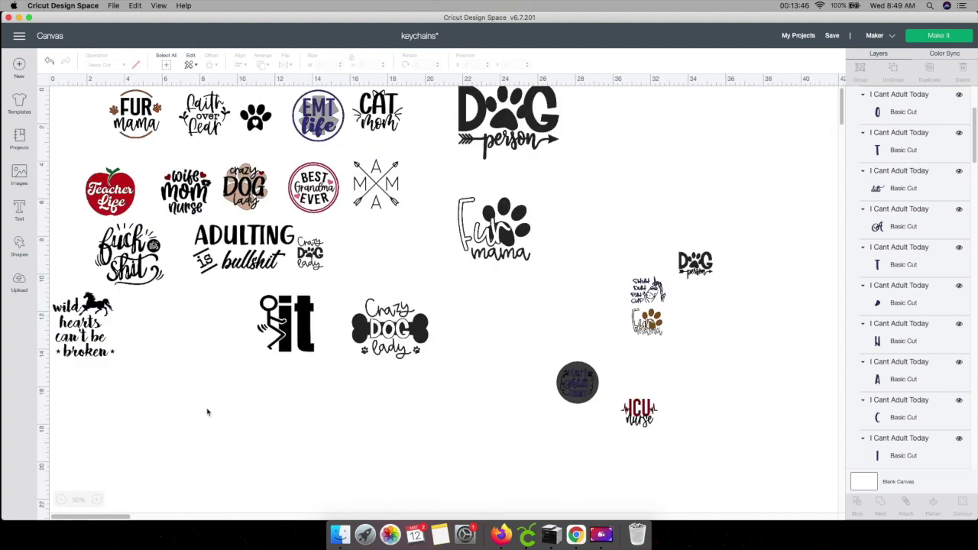